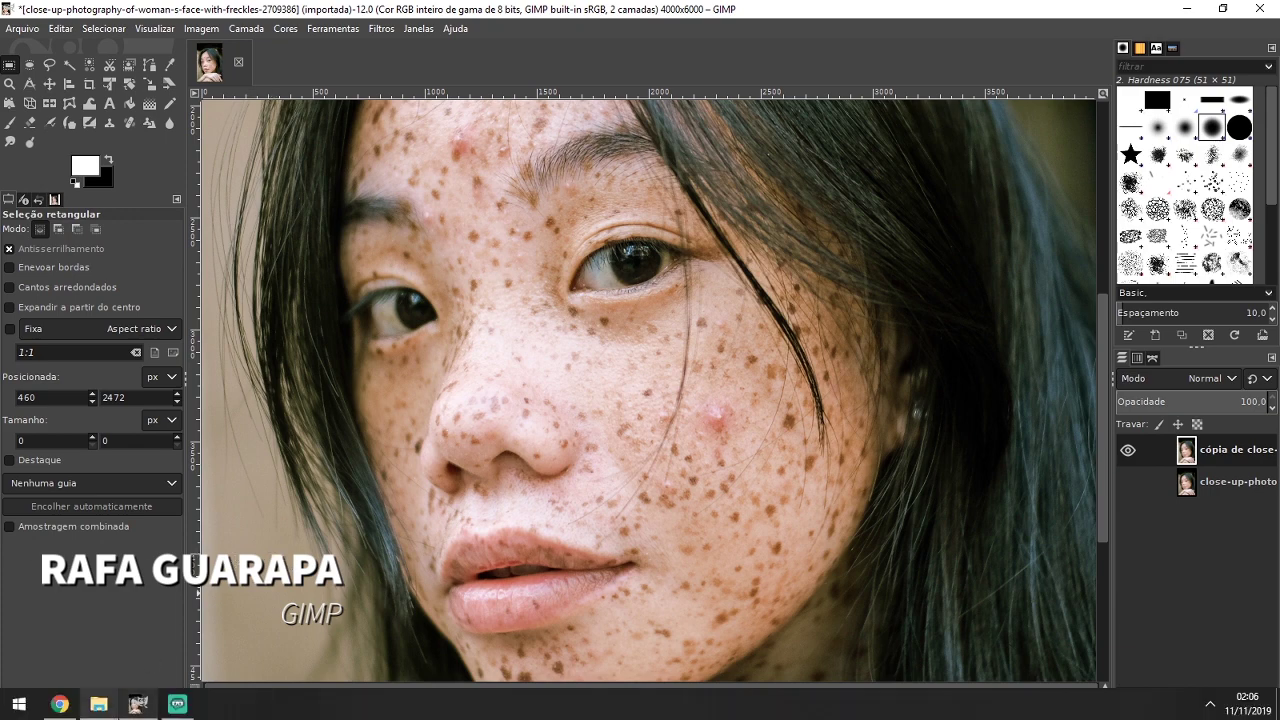
# Step: Select the Heal tool and zoom to 66.7% on the freckled cheek beside the nose
pyautogui.click(133, 708)
pyautogui.moveTo(130, 122)
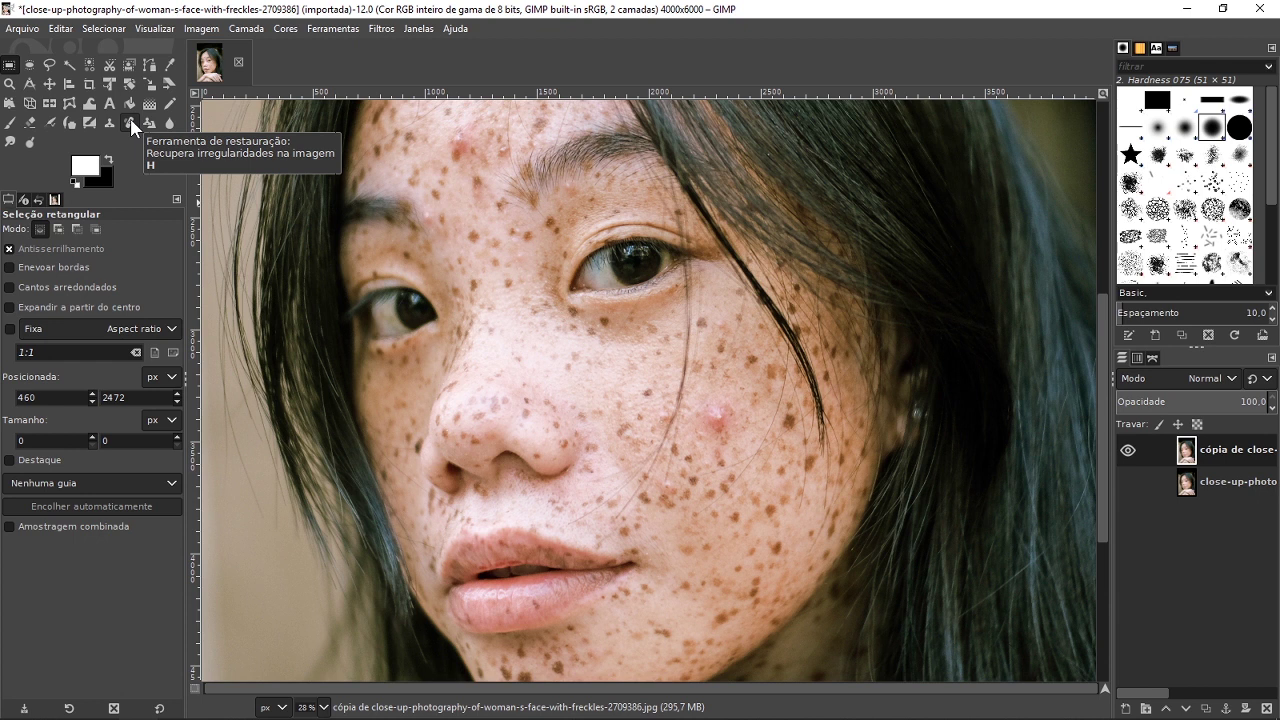
pyautogui.click(131, 123)
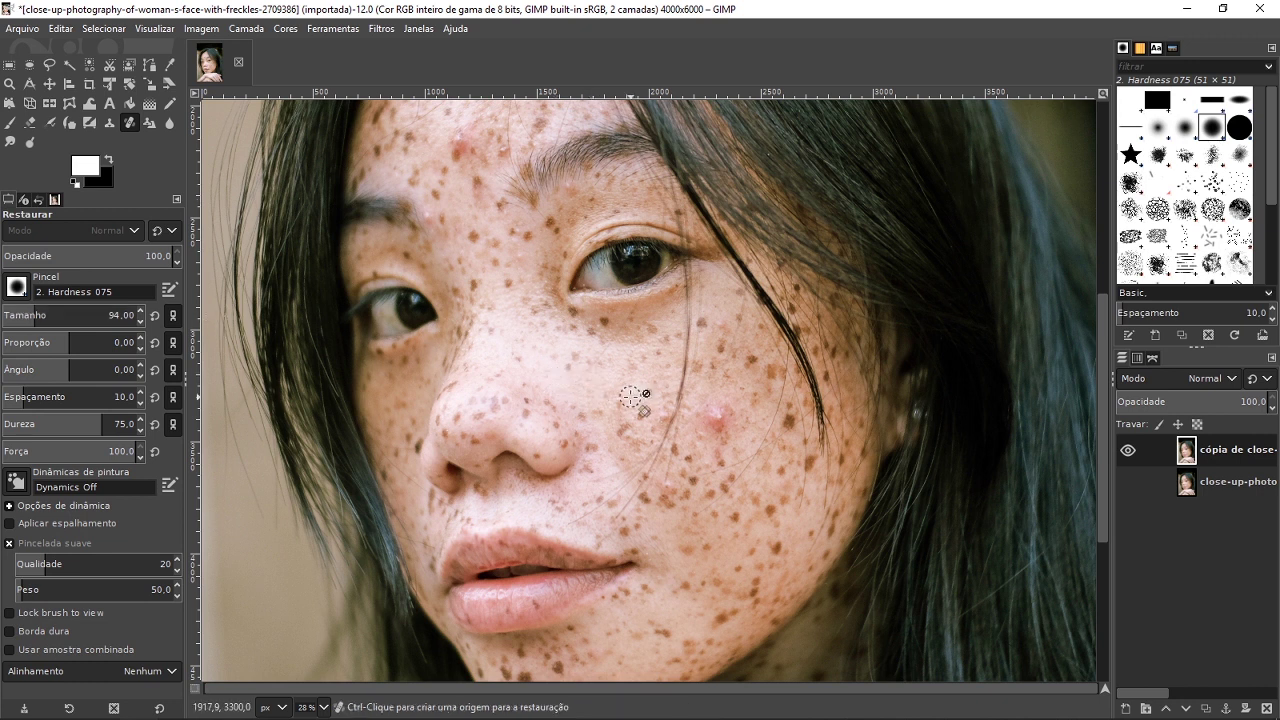
pyautogui.scroll(3, 632, 396)
pyautogui.scroll(3, 634, 394)
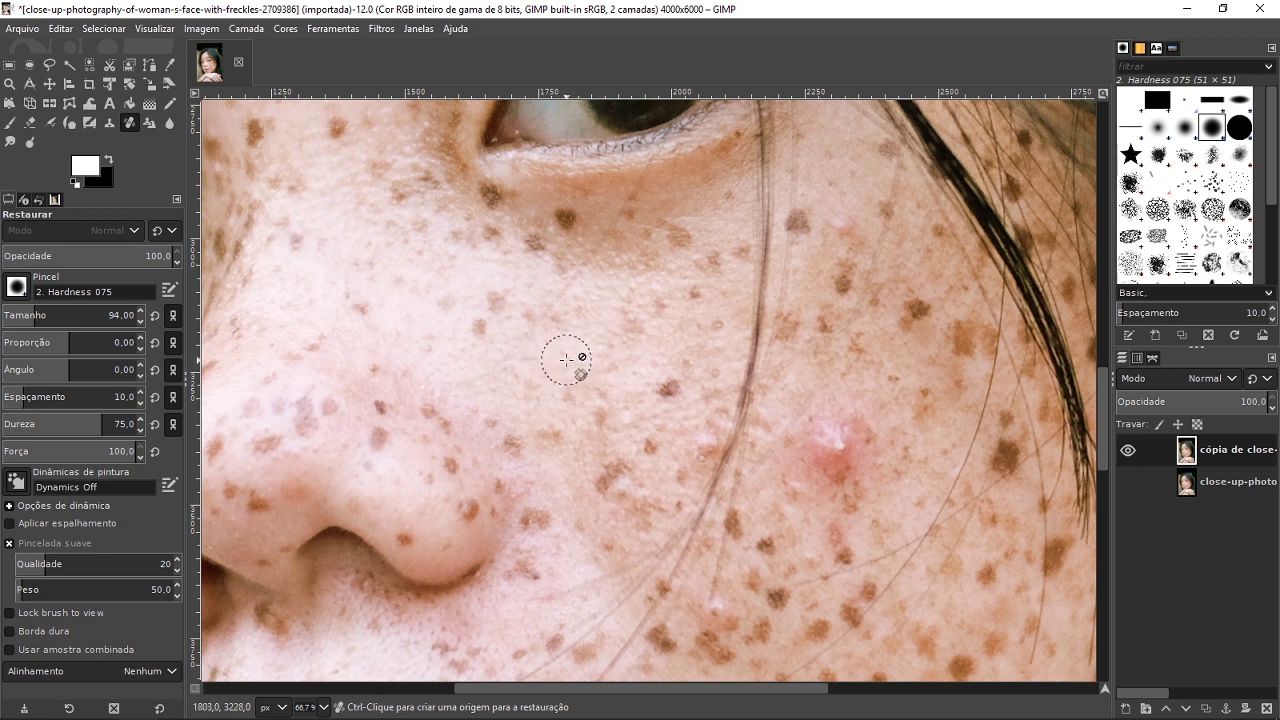
# Step: Heal two brown cheek freckles using sampled clean cheek skin as the source
pyautogui.press('ctrl')
pyautogui.keyDown('ctrl'); pyautogui.click(566, 360); pyautogui.keyUp('ctrl')
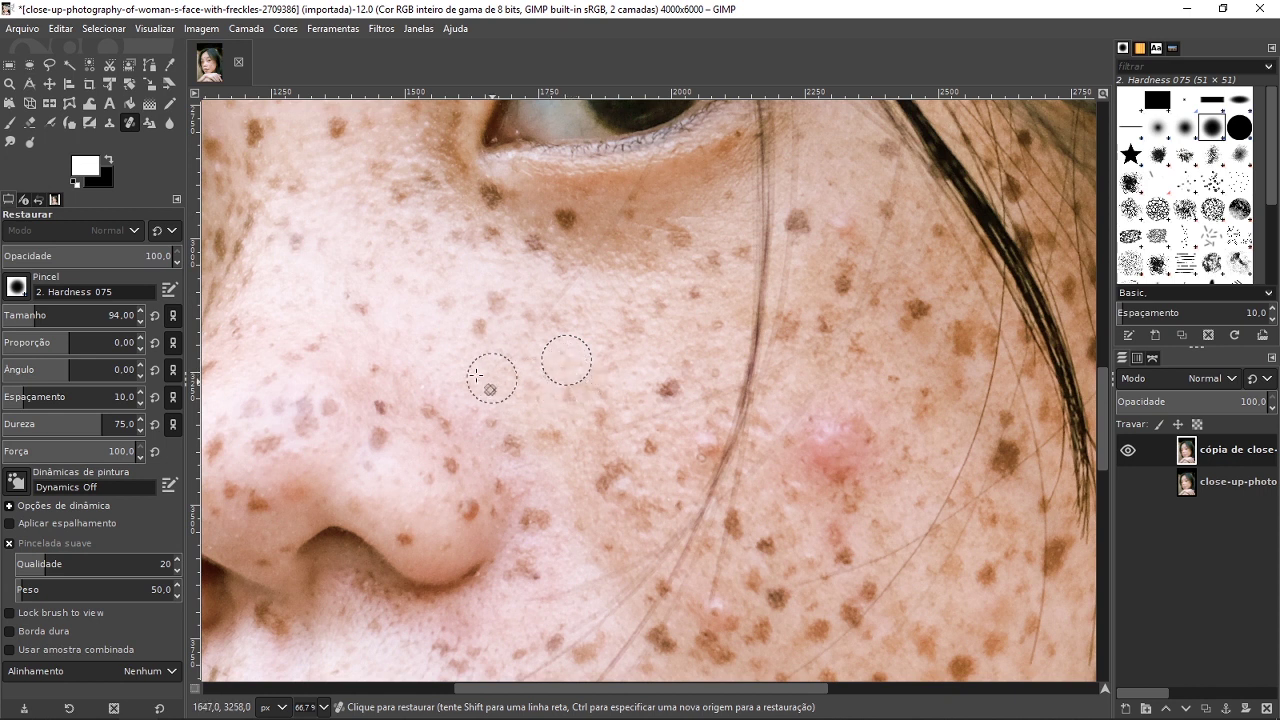
pyautogui.keyDown('ctrl'); pyautogui.click(457, 373); pyautogui.keyUp('ctrl')
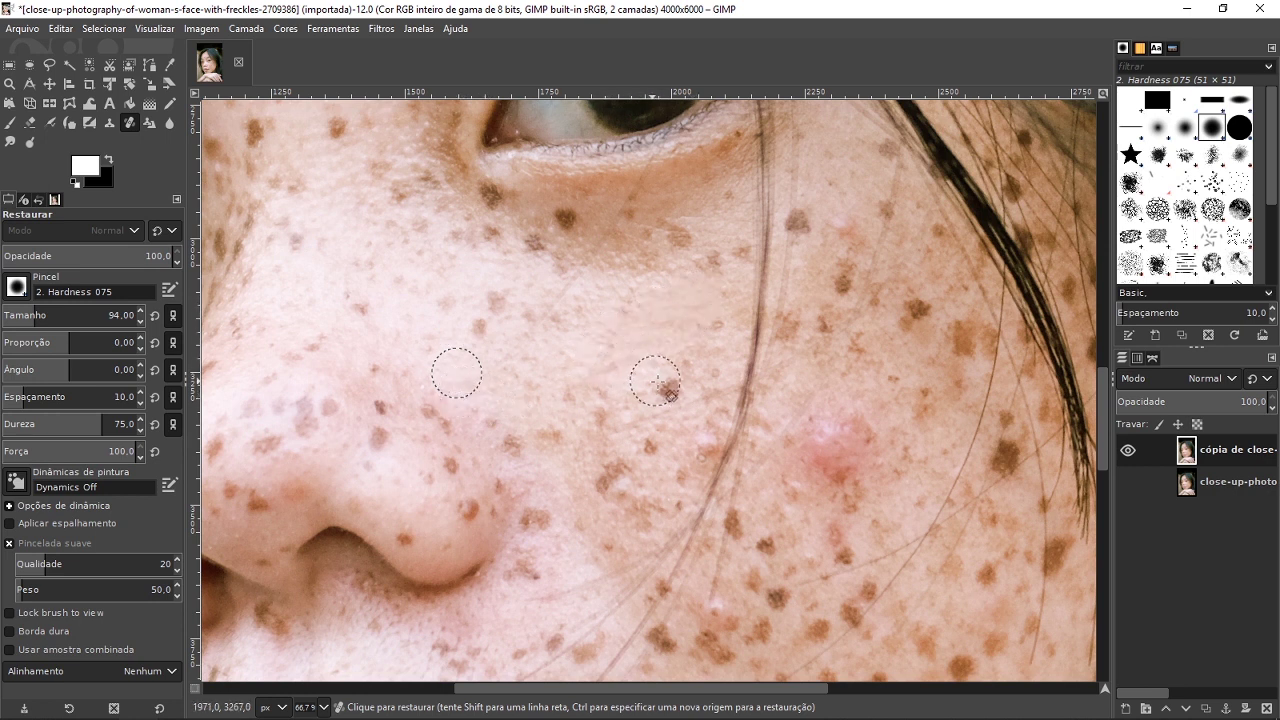
pyautogui.click(667, 390)
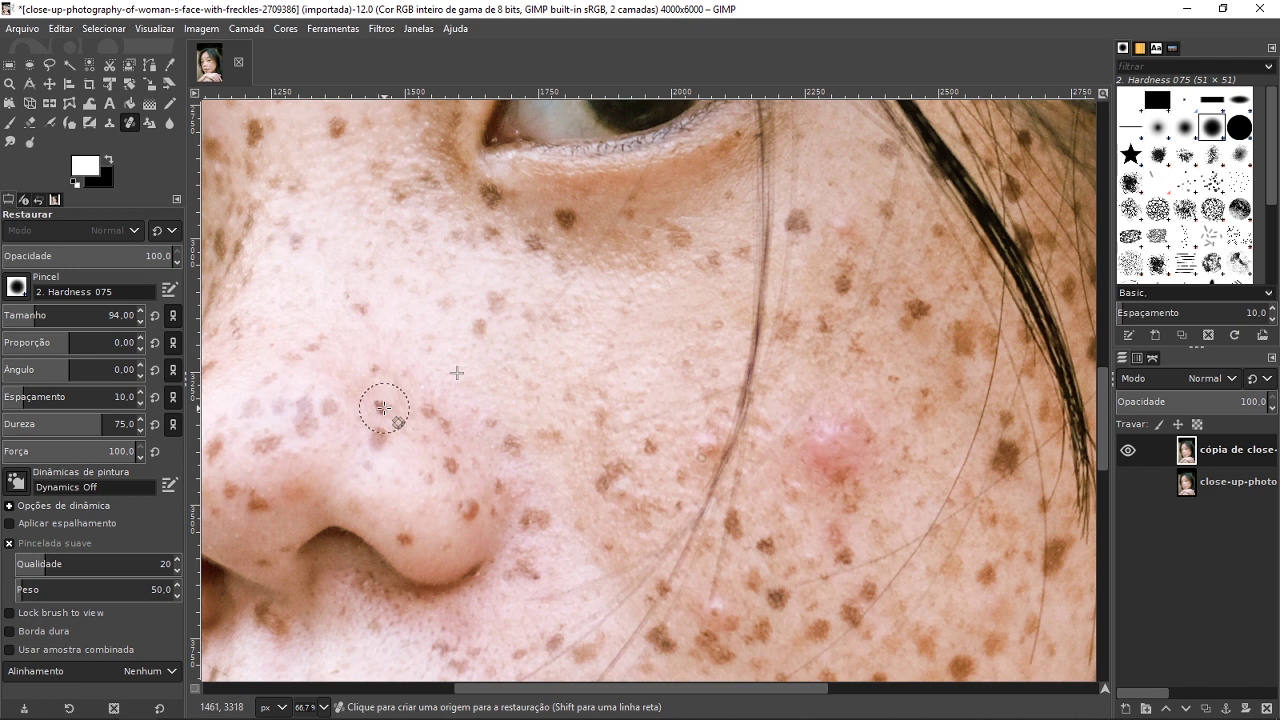
pyautogui.keyDown('ctrl'); pyautogui.click(385, 405); pyautogui.keyUp('ctrl')
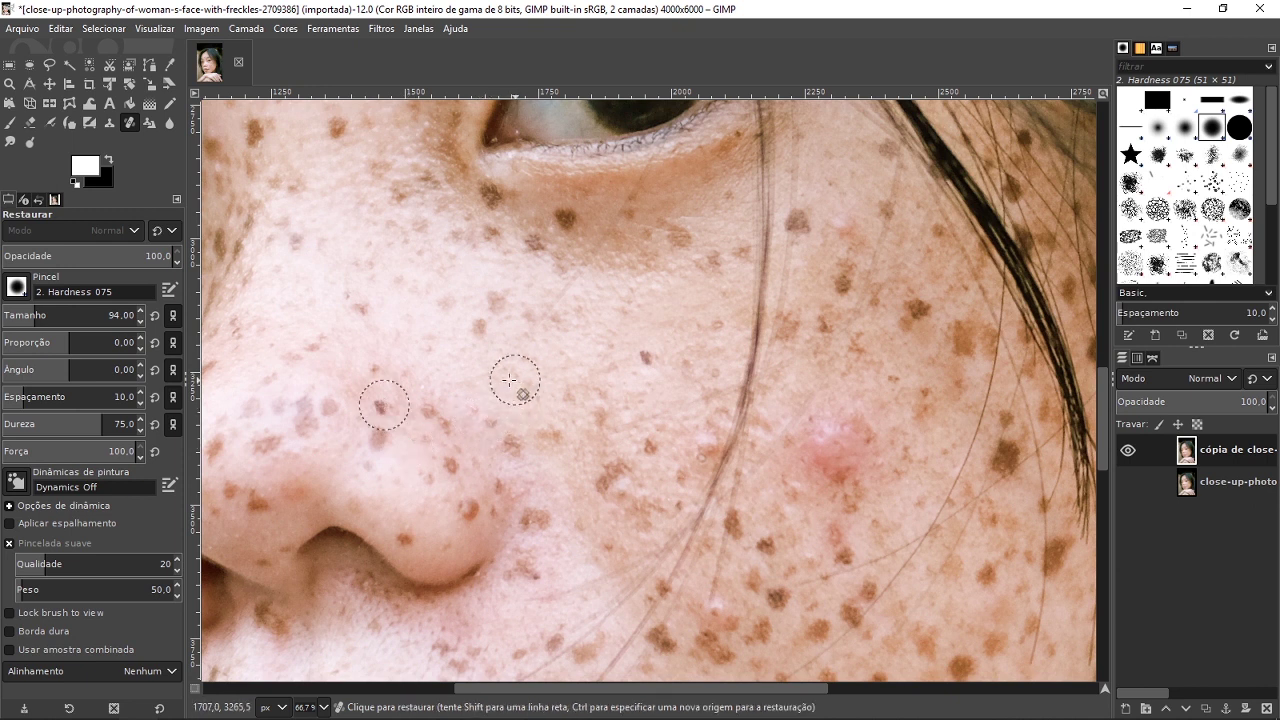
pyautogui.keyDown('ctrl'); pyautogui.click(497, 380); pyautogui.keyUp('ctrl')
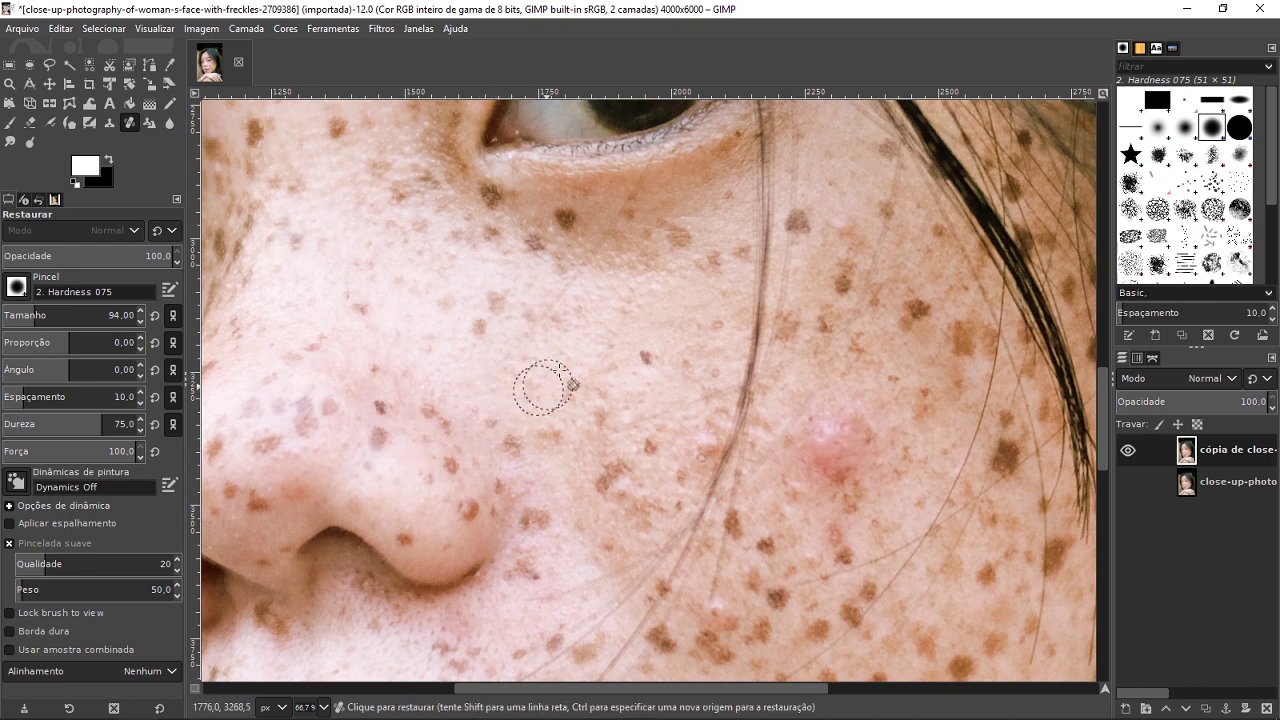
# Step: Heal away the red blemish on the cheek using clean skin sampled just below it
pyautogui.click(818, 448)
pyautogui.click(818, 448)
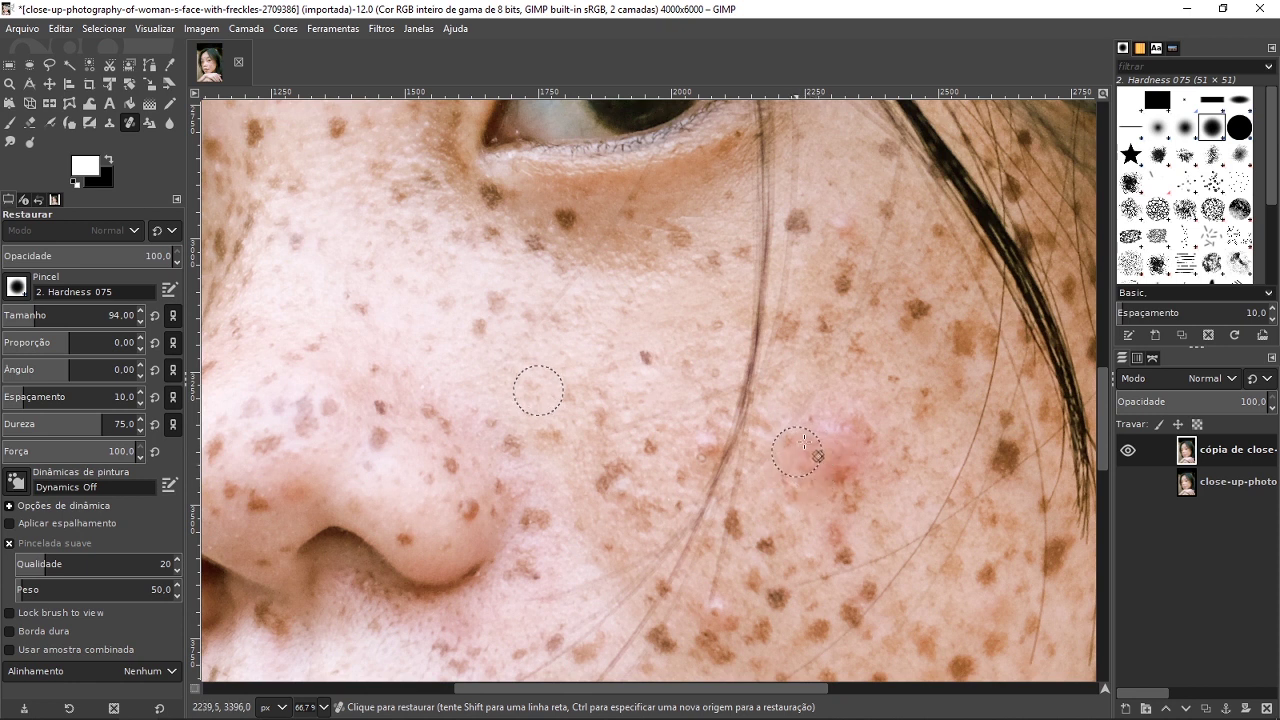
pyautogui.keyDown('ctrl'); pyautogui.click(880, 532); pyautogui.keyUp('ctrl')
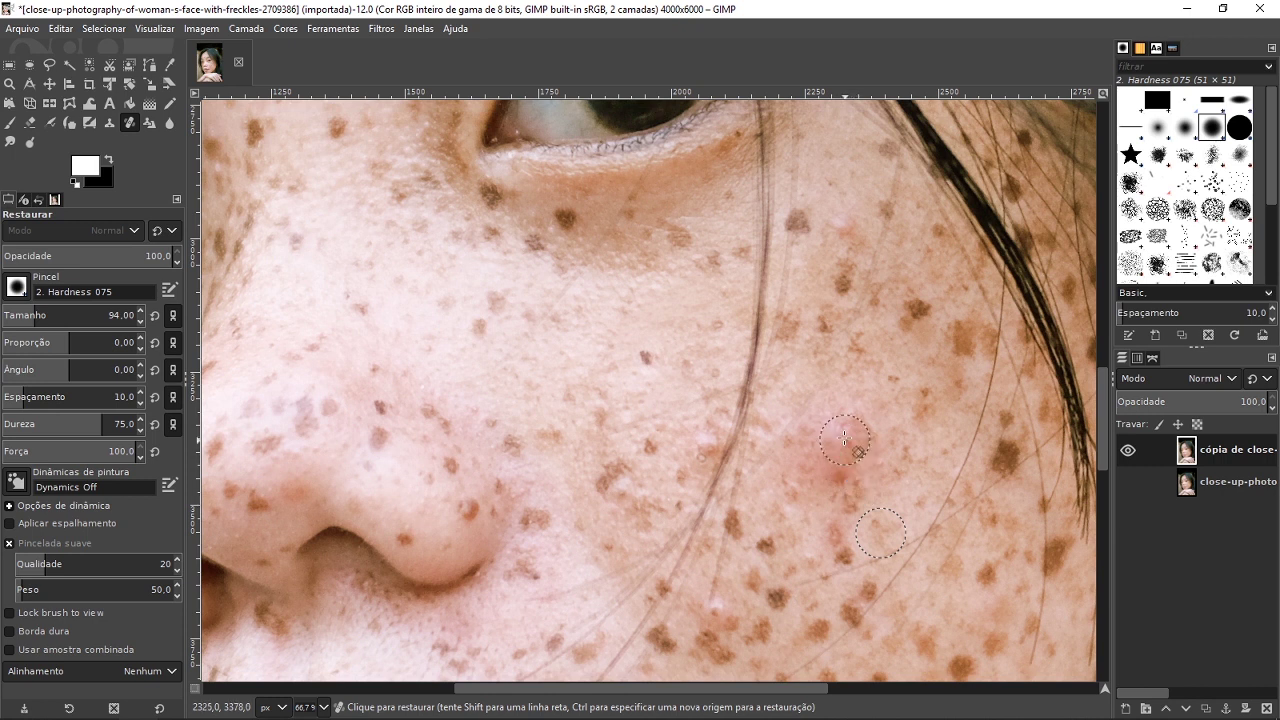
pyautogui.moveTo(832, 500); pyautogui.dragTo(785, 516)
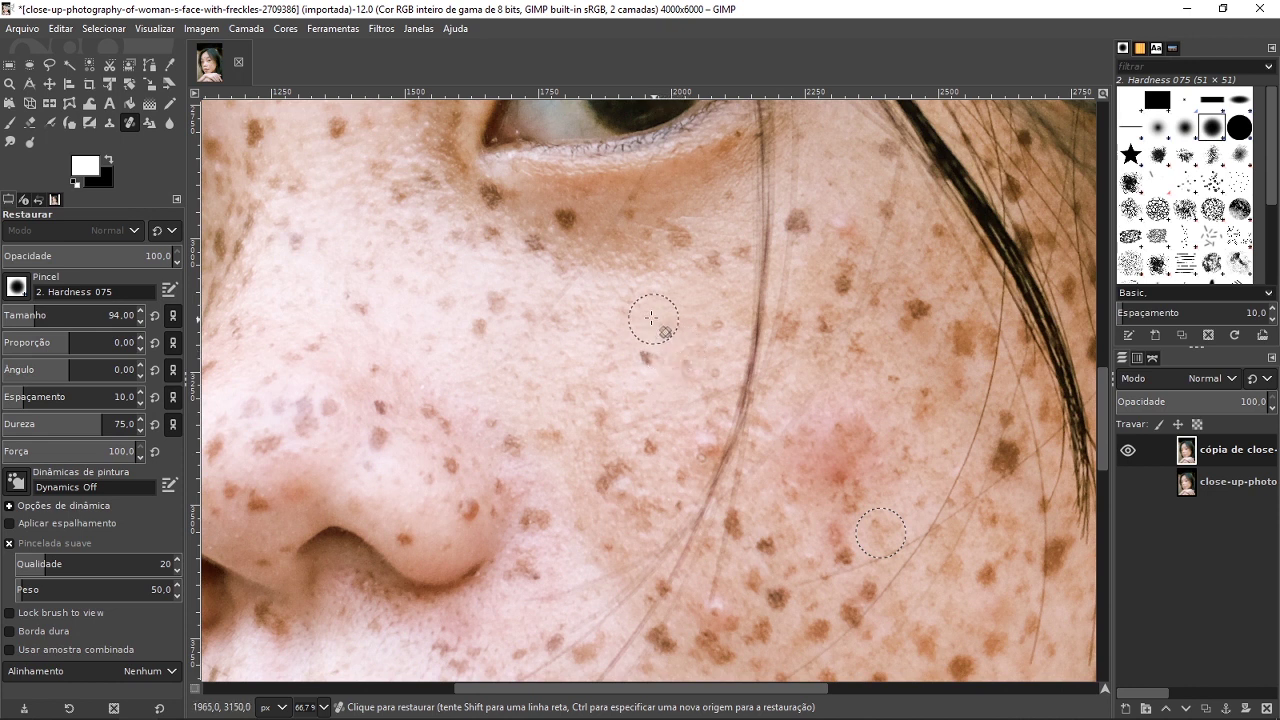
# Step: Heal the freckles beside the nose, sampling fresh clear cheek skin, and zoom to 50%
pyautogui.keyDown('ctrl'); pyautogui.click(547, 367); pyautogui.keyUp('ctrl')
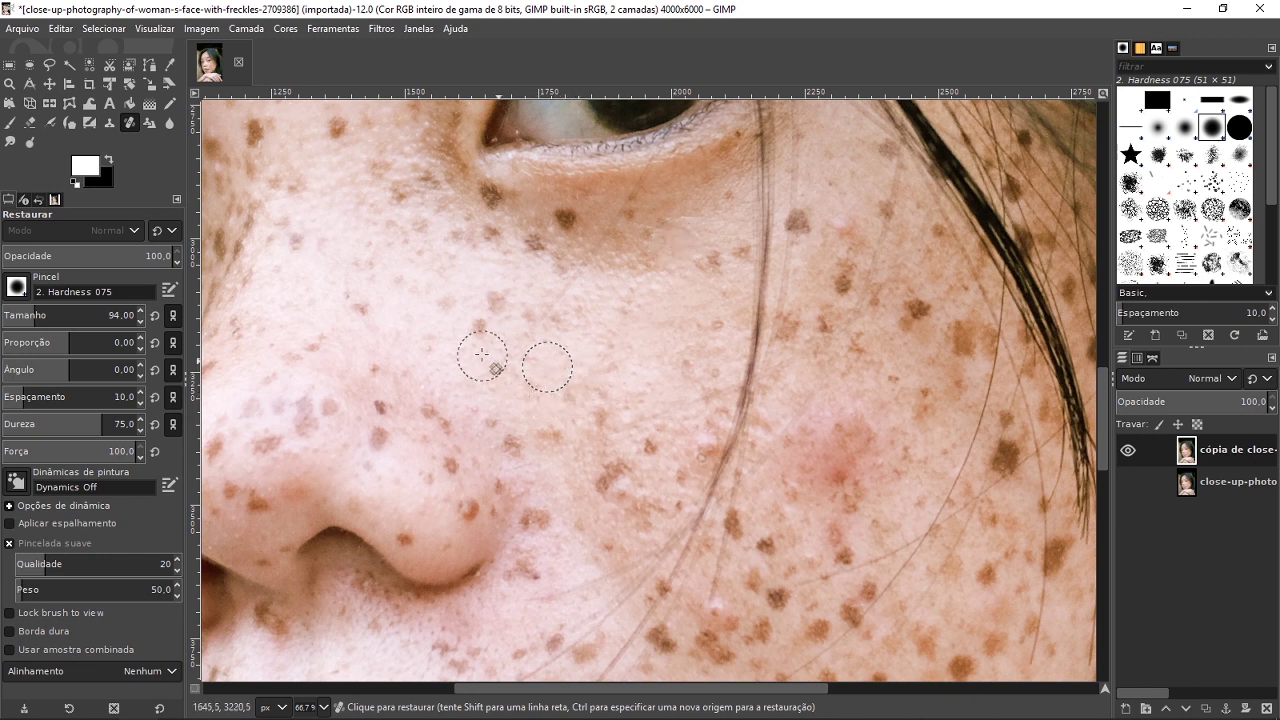
pyautogui.moveTo(477, 363); pyautogui.dragTo(493, 306)
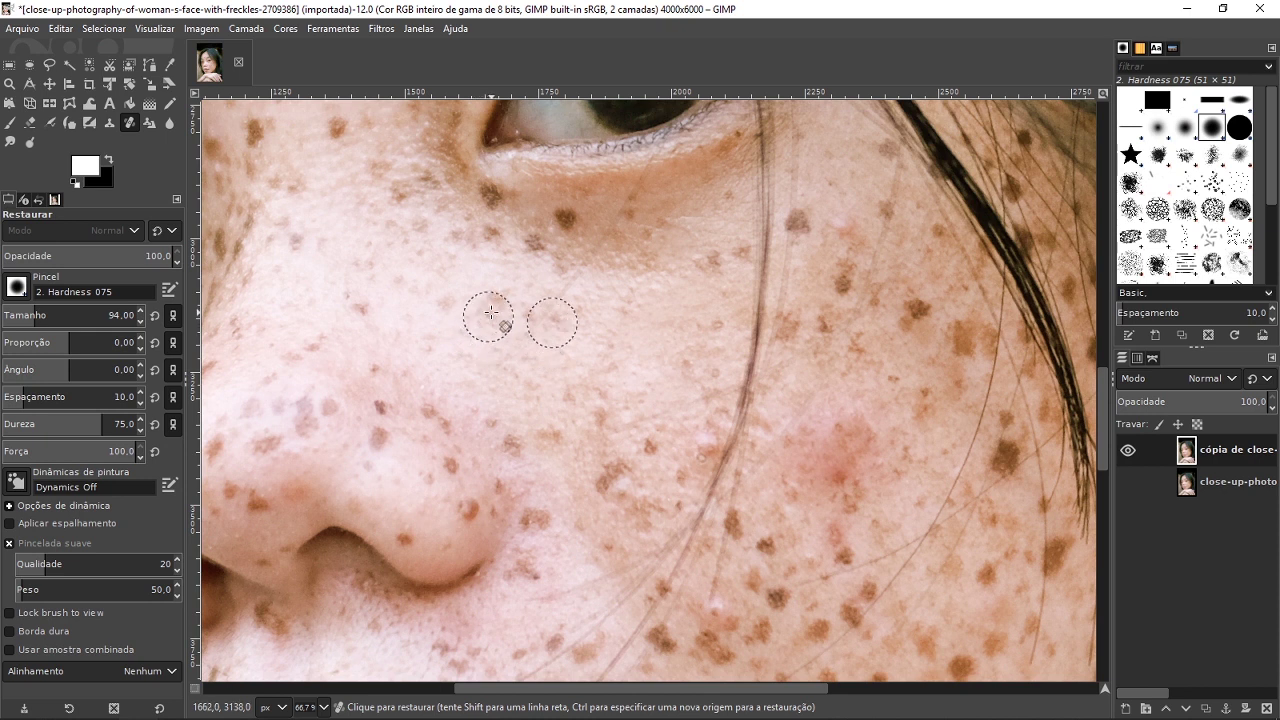
pyautogui.moveTo(493, 306); pyautogui.dragTo(491, 337)
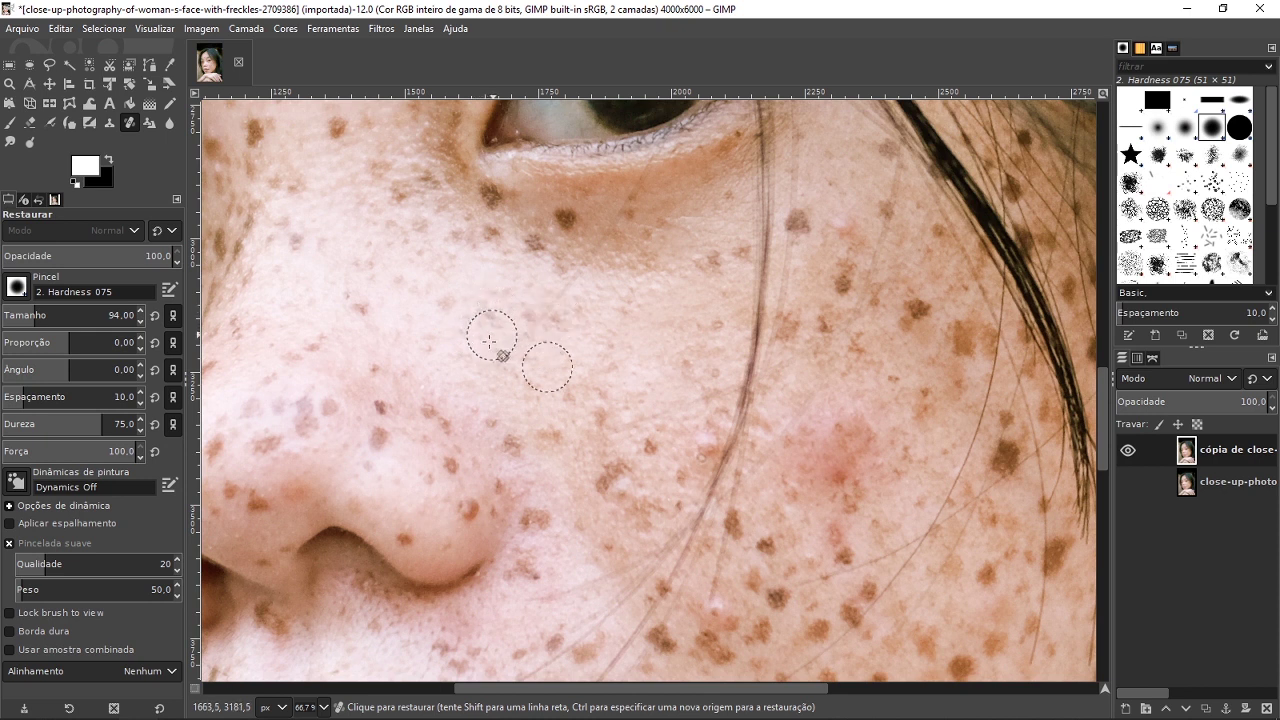
pyautogui.keyDown('ctrl'); pyautogui.scroll(-2, 474, 346); pyautogui.keyUp('ctrl')
pyautogui.keyDown('ctrl'); pyautogui.scroll(1, 361, 326); pyautogui.keyUp('ctrl')
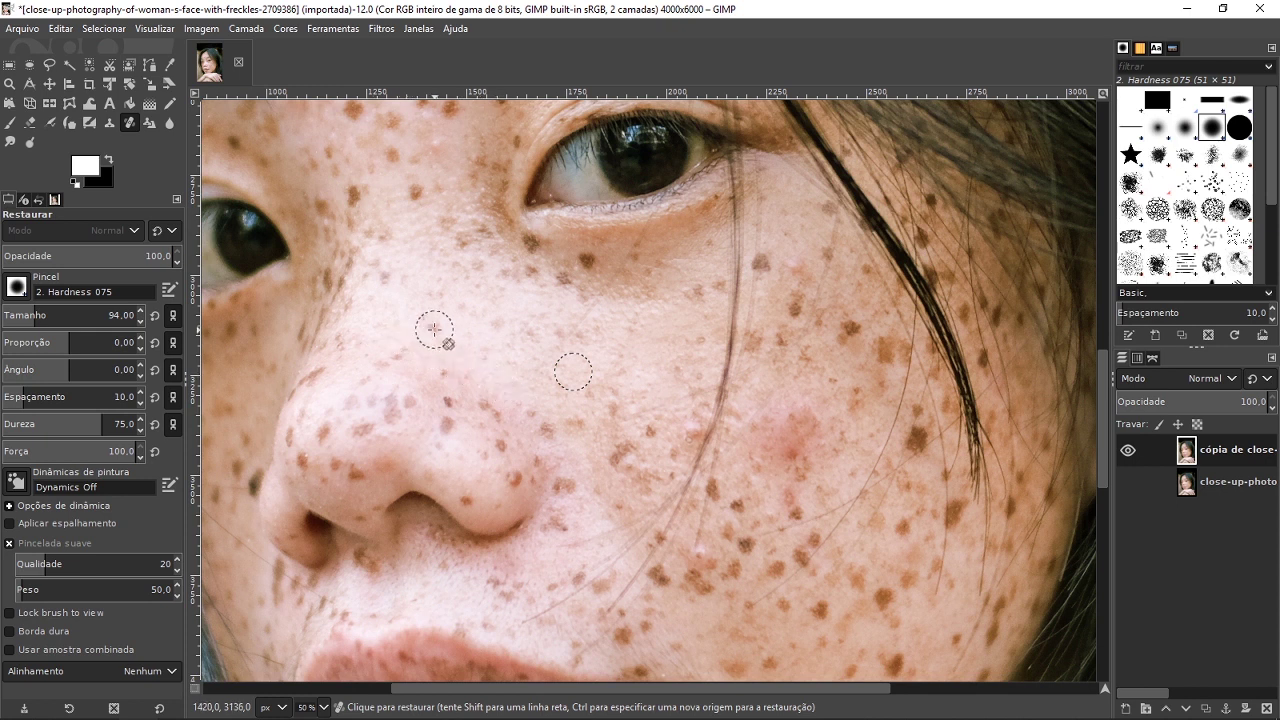
# Step: Heal two small nose freckles, set a source below the eye, and enlarge the brush to 197
pyautogui.click(445, 425)
pyautogui.click(406, 412)
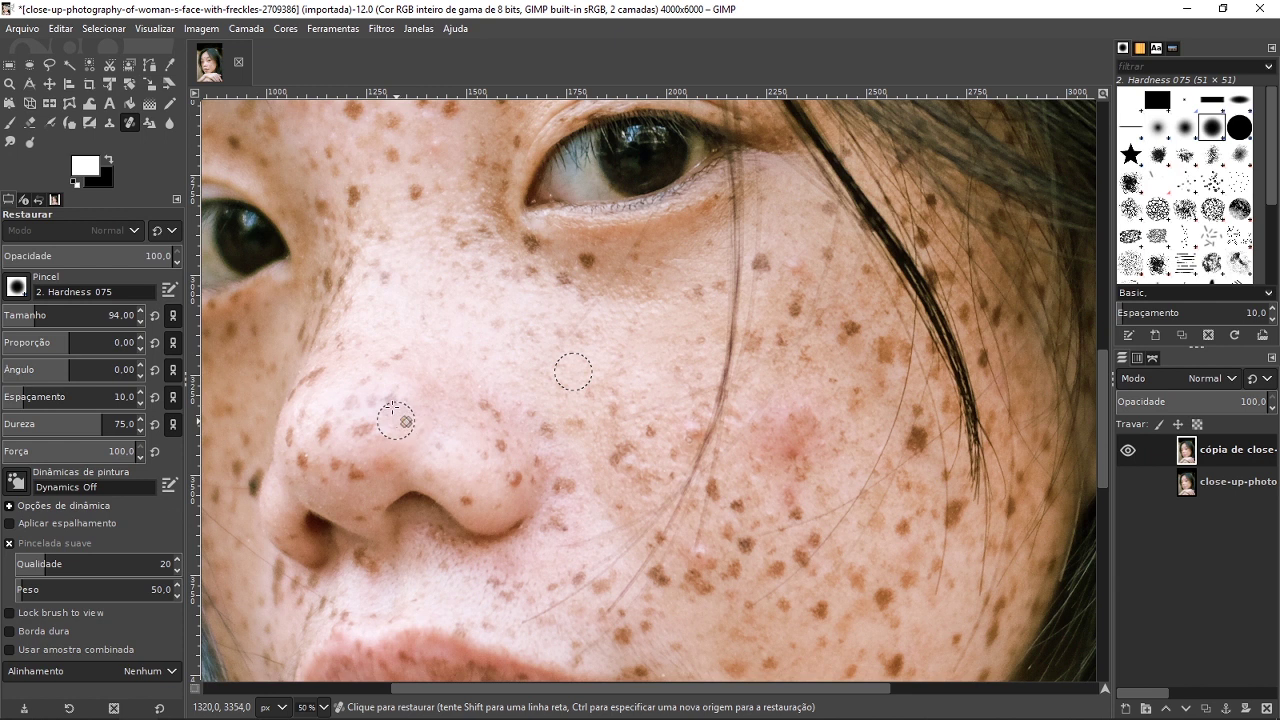
pyautogui.scroll(5, 393, 385)
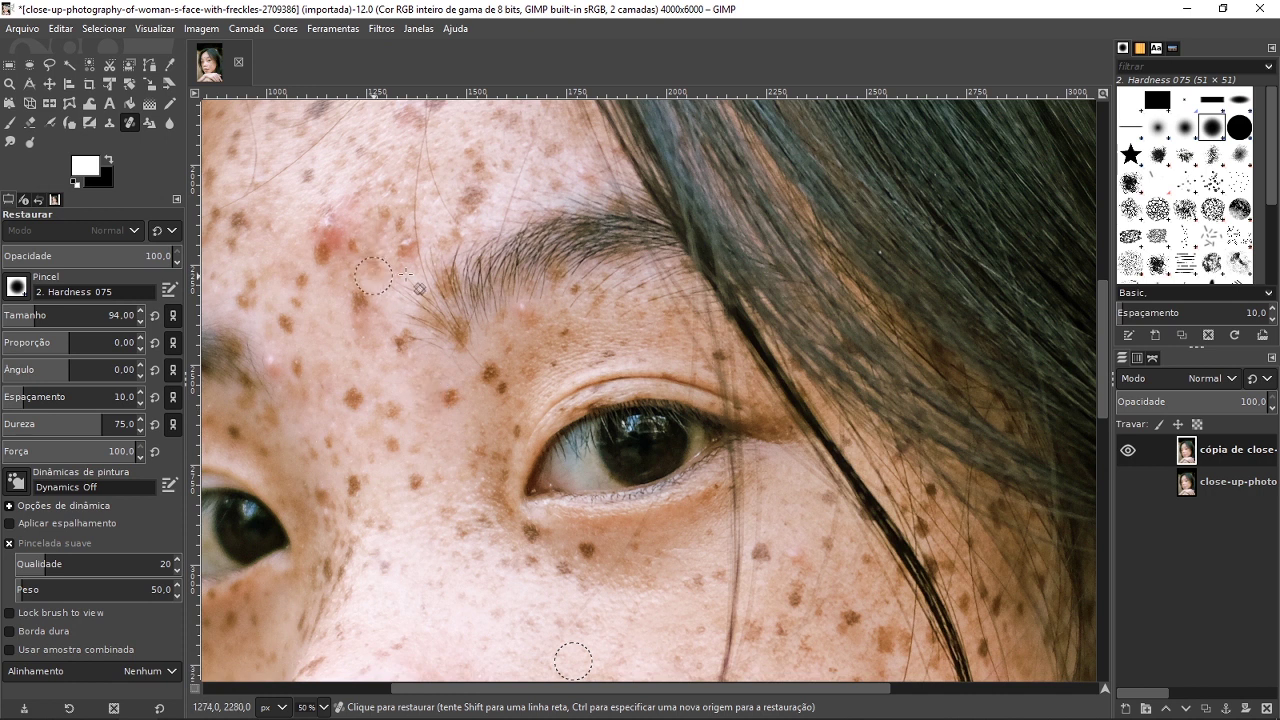
pyautogui.keyDown('ctrl'); pyautogui.click(410, 607); pyautogui.keyUp('ctrl')
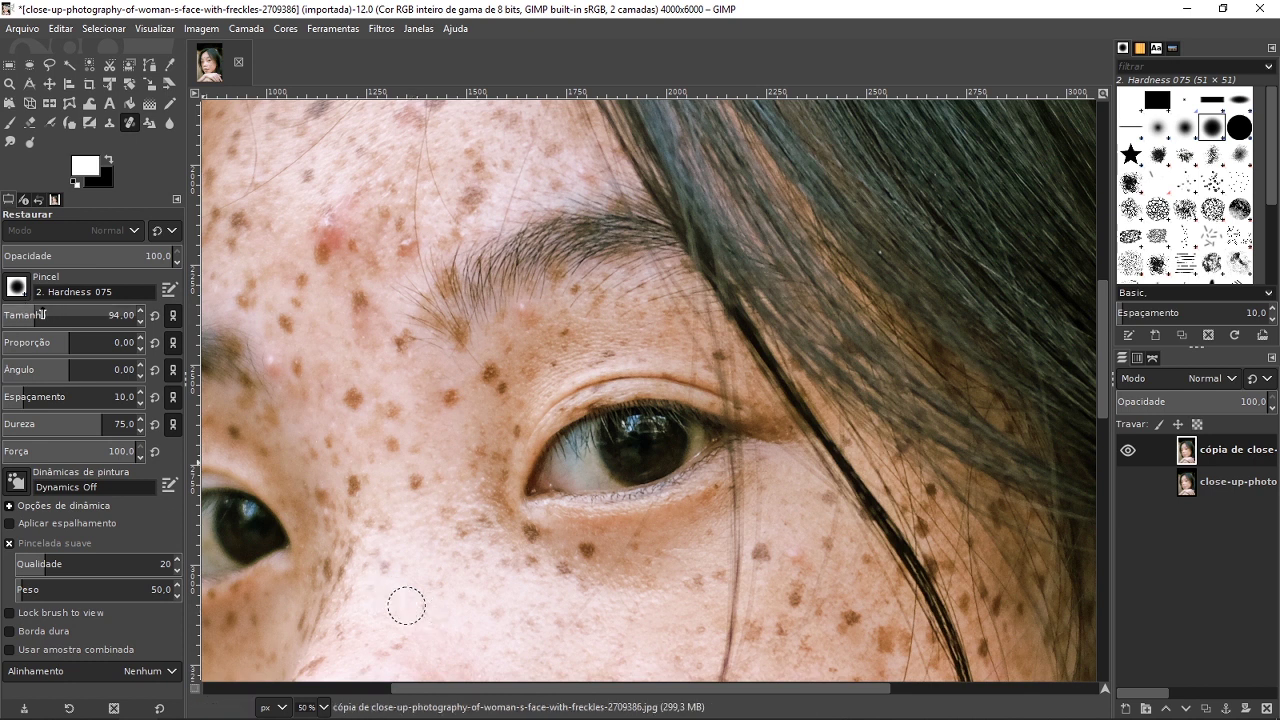
pyautogui.moveTo(54, 314); pyautogui.dragTo(103, 316)
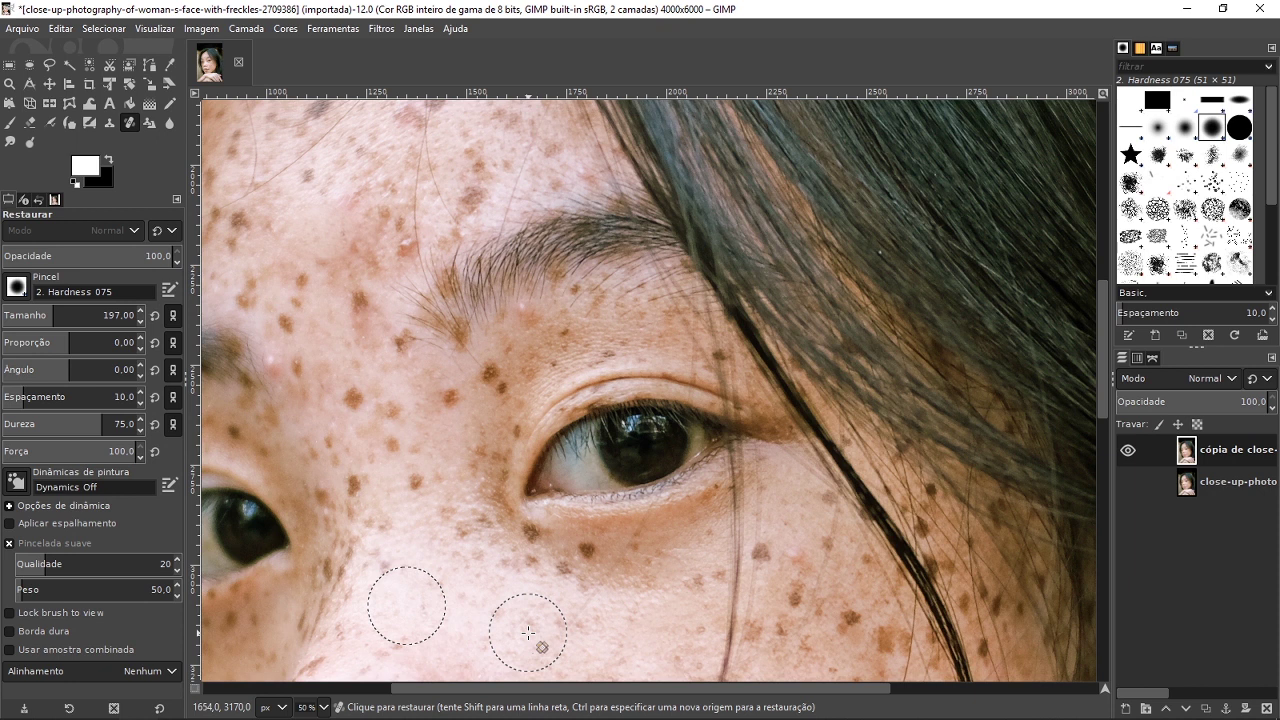
# Step: Heal the reddish cheek blemish from clean skin beside the nose, then shrink the brush slightly
pyautogui.keyDown('ctrl'); pyautogui.scroll(-1, 528, 632); pyautogui.keyUp('ctrl')
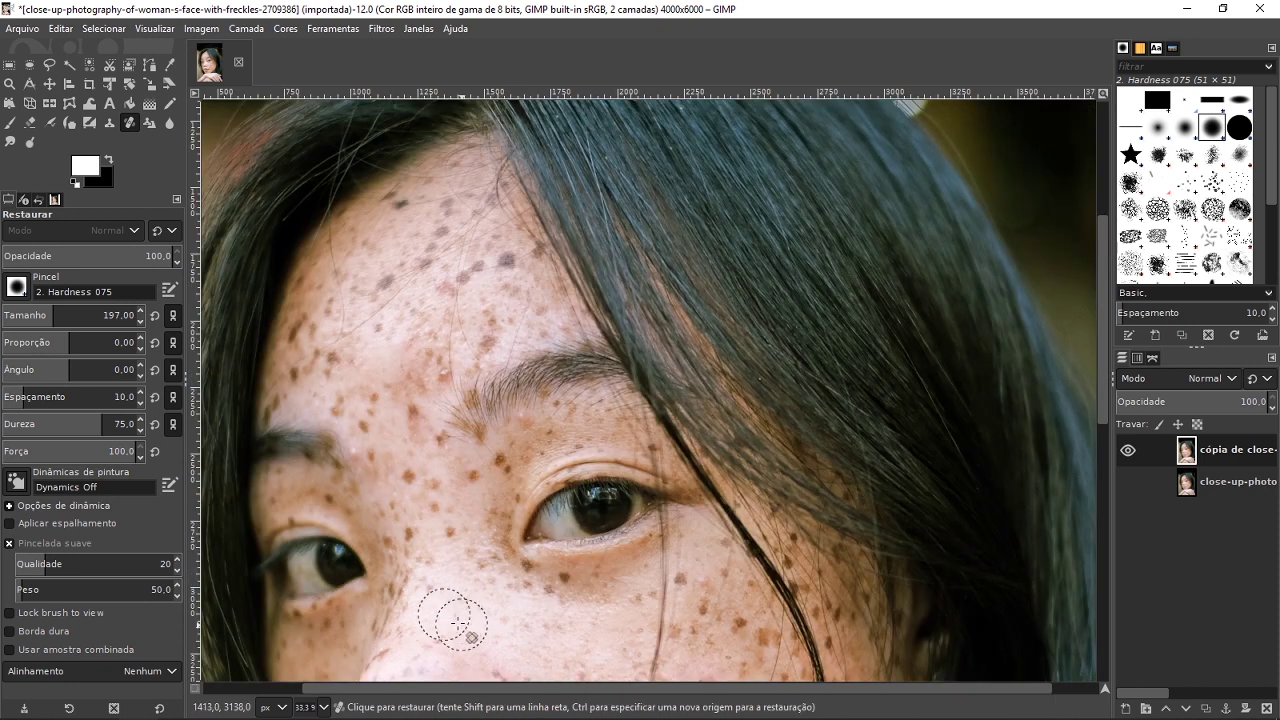
pyautogui.scroll(-3, 457, 614)
pyautogui.scroll(-3, 460, 613)
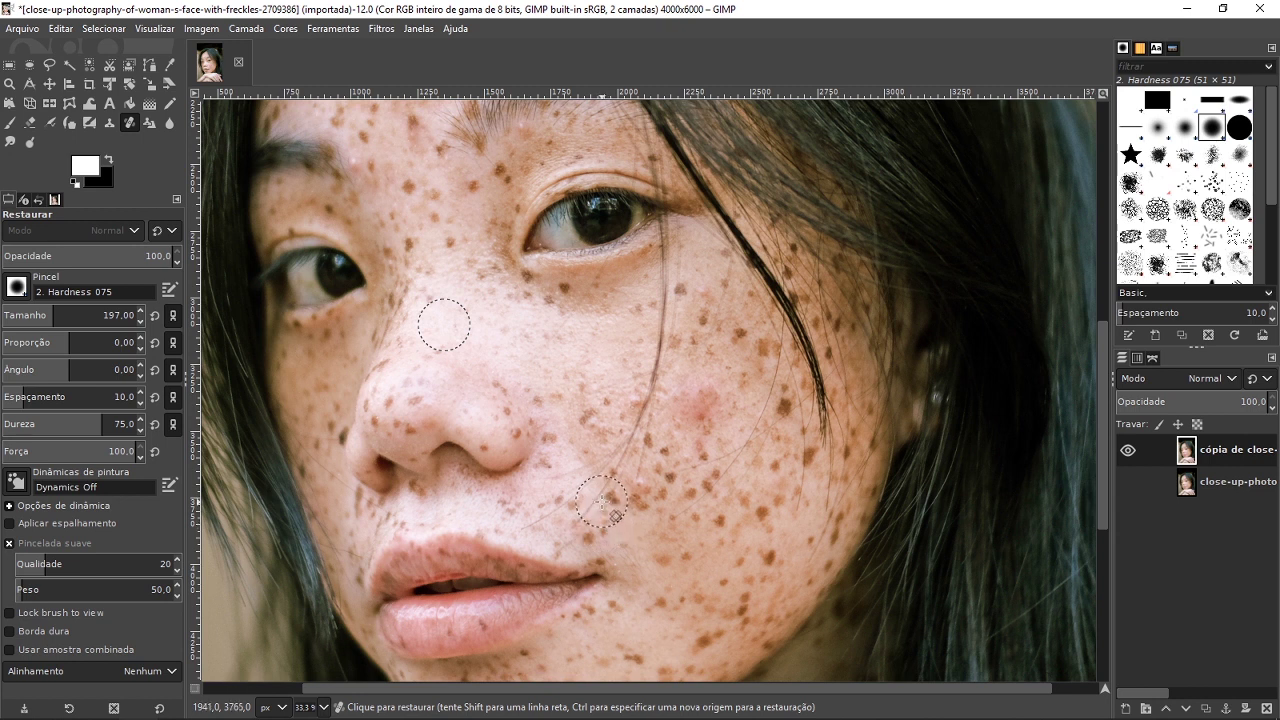
pyautogui.keyDown('ctrl'); pyautogui.click(492, 357); pyautogui.keyUp('ctrl')
pyautogui.click(697, 398)
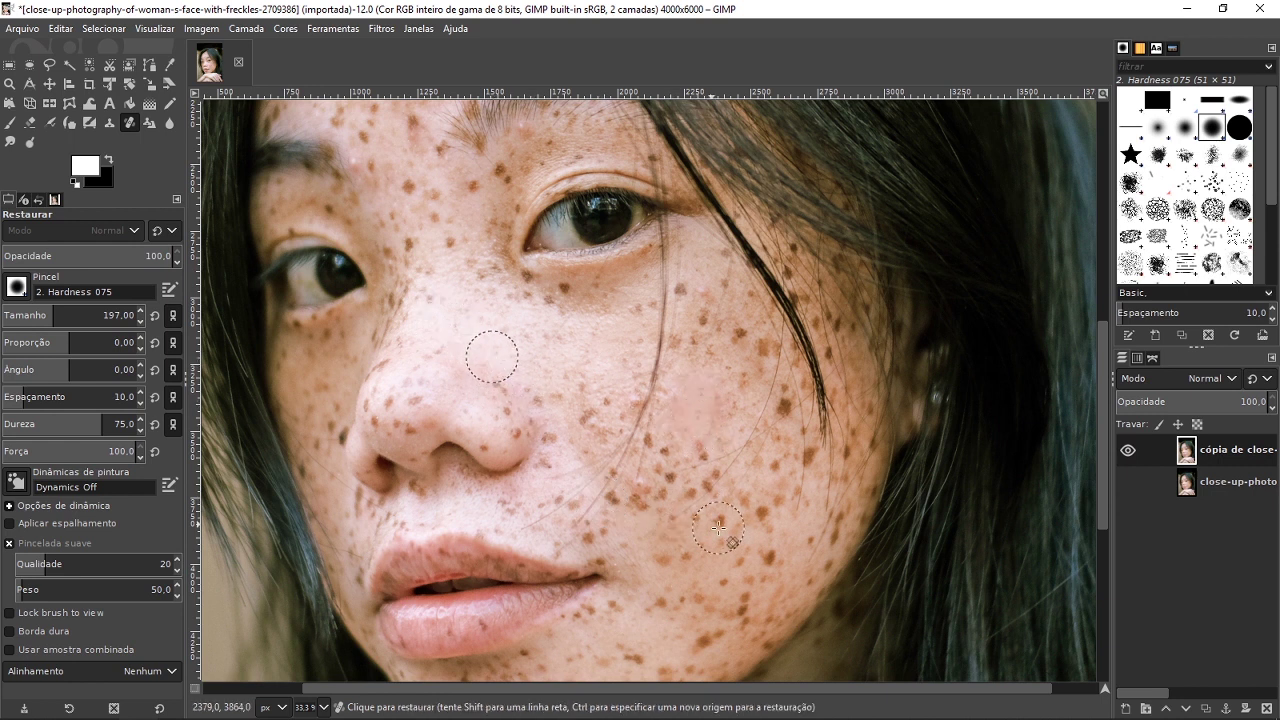
pyautogui.keyDown('ctrl'); pyautogui.scroll(-1, 600, 557); pyautogui.keyUp('ctrl')
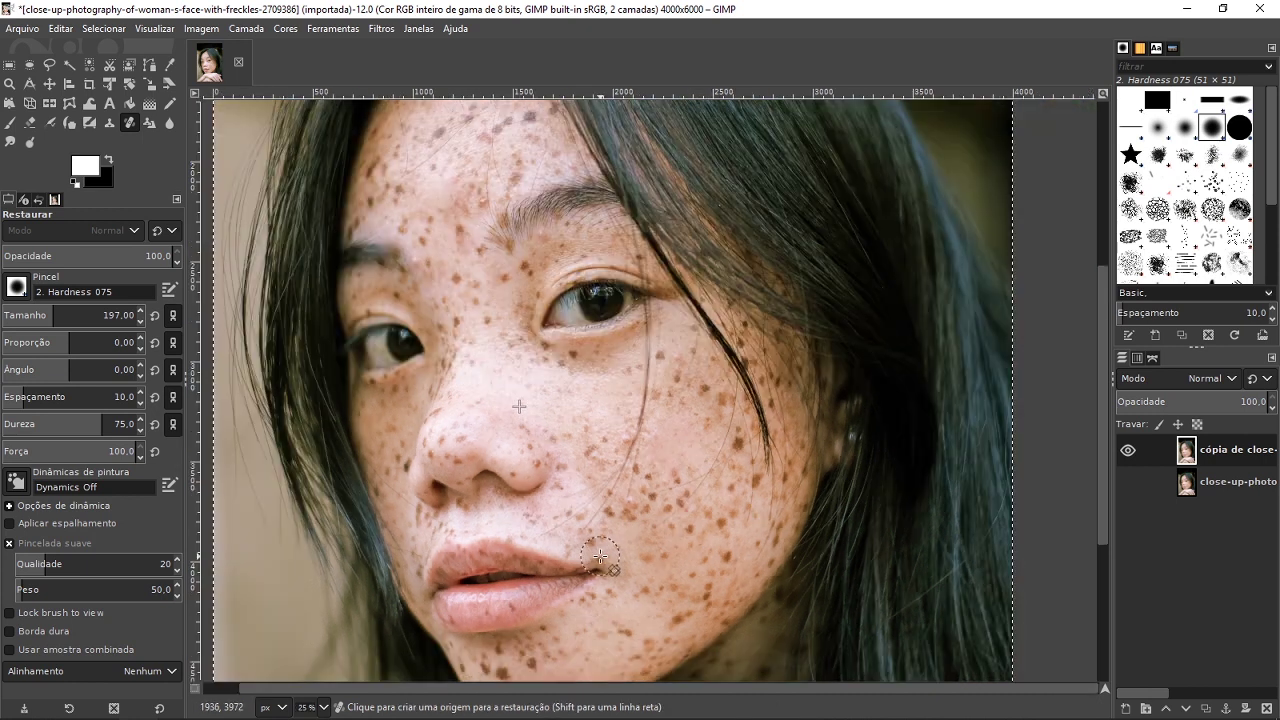
pyautogui.keyDown('ctrl'); pyautogui.scroll(-1, 600, 557); pyautogui.keyUp('ctrl')
pyautogui.keyDown('ctrl'); pyautogui.scroll(2, 600, 557); pyautogui.keyUp('ctrl')
pyautogui.keyDown('ctrl'); pyautogui.scroll(-1, 600, 557); pyautogui.keyUp('ctrl')
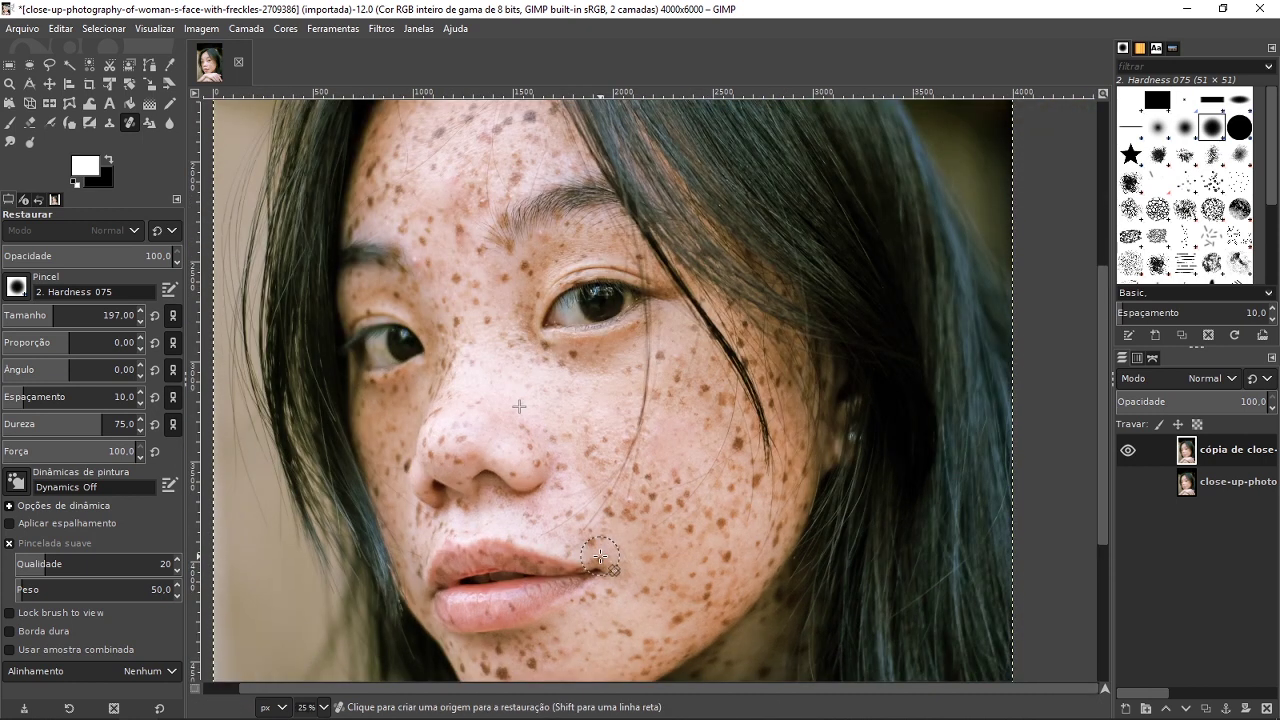
pyautogui.keyDown('ctrl'); pyautogui.scroll(1, 600, 557); pyautogui.keyUp('ctrl')
pyautogui.press('[')
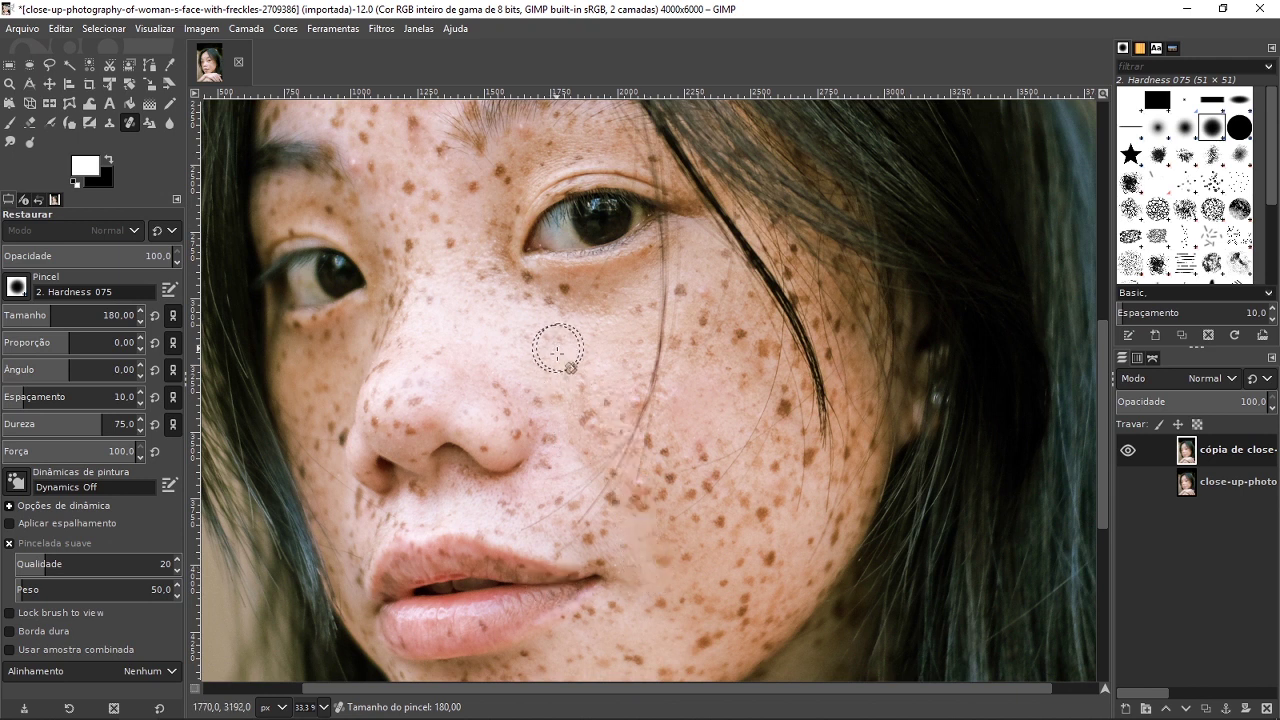
# Step: Heal freckles between the nostril and cheek, undoing one smeared stroke, and shrink the brush to 102
pyautogui.keyDown('ctrl'); pyautogui.click(476, 341); pyautogui.keyUp('ctrl')
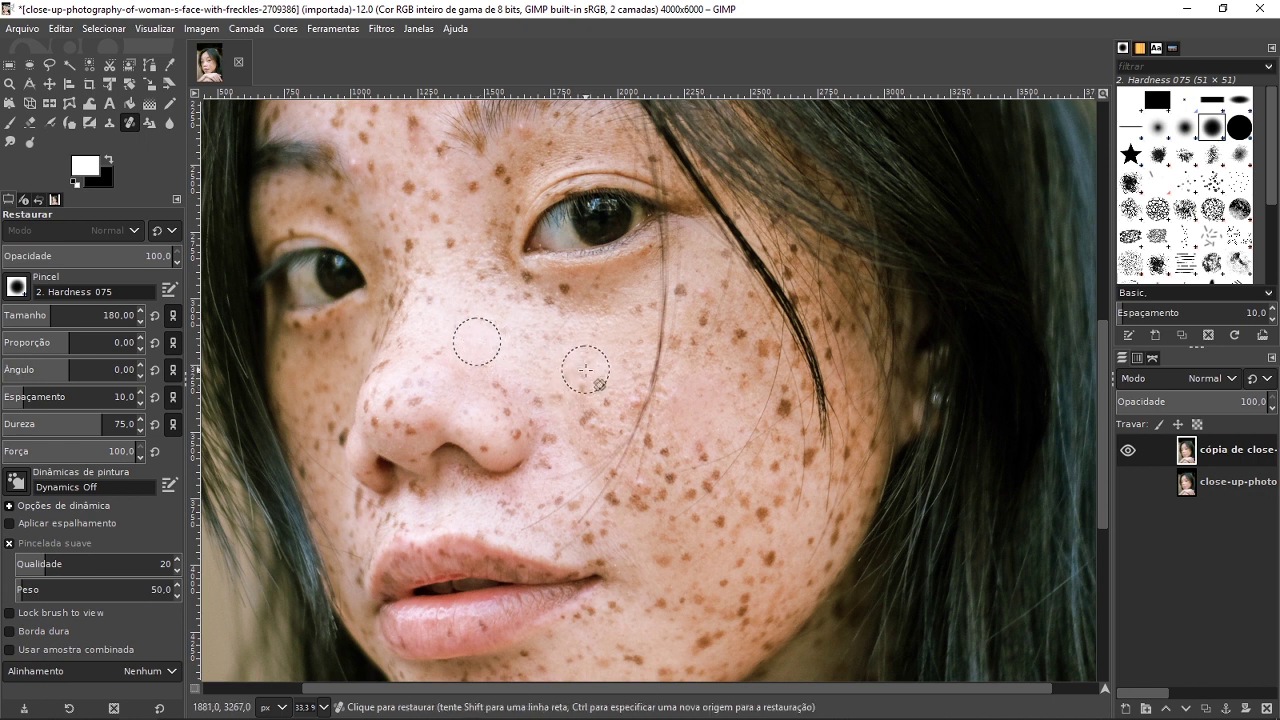
pyautogui.moveTo(585, 380)
pyautogui.mouseDown()
pyautogui.moveTo(574, 369)
pyautogui.moveTo(543, 543)
pyautogui.moveTo(446, 424)
pyautogui.moveTo(562, 487)
pyautogui.mouseUp()
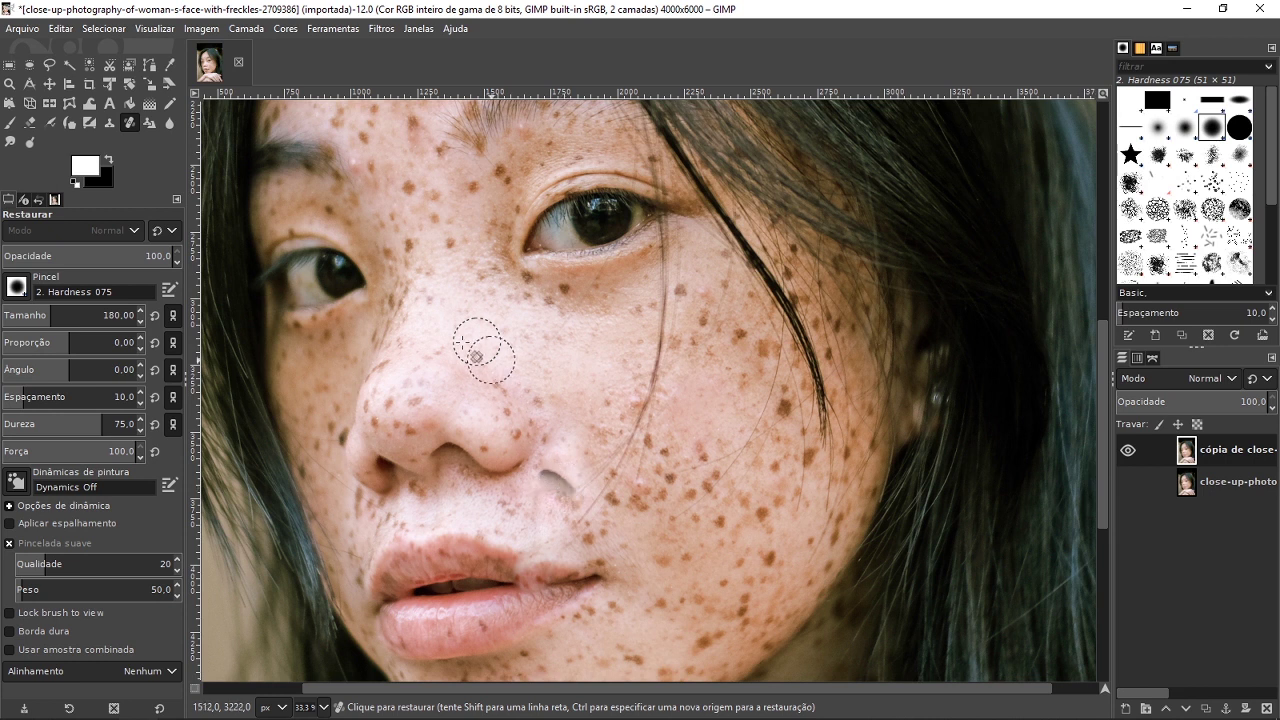
pyautogui.hotkey('ctrl', 'z')
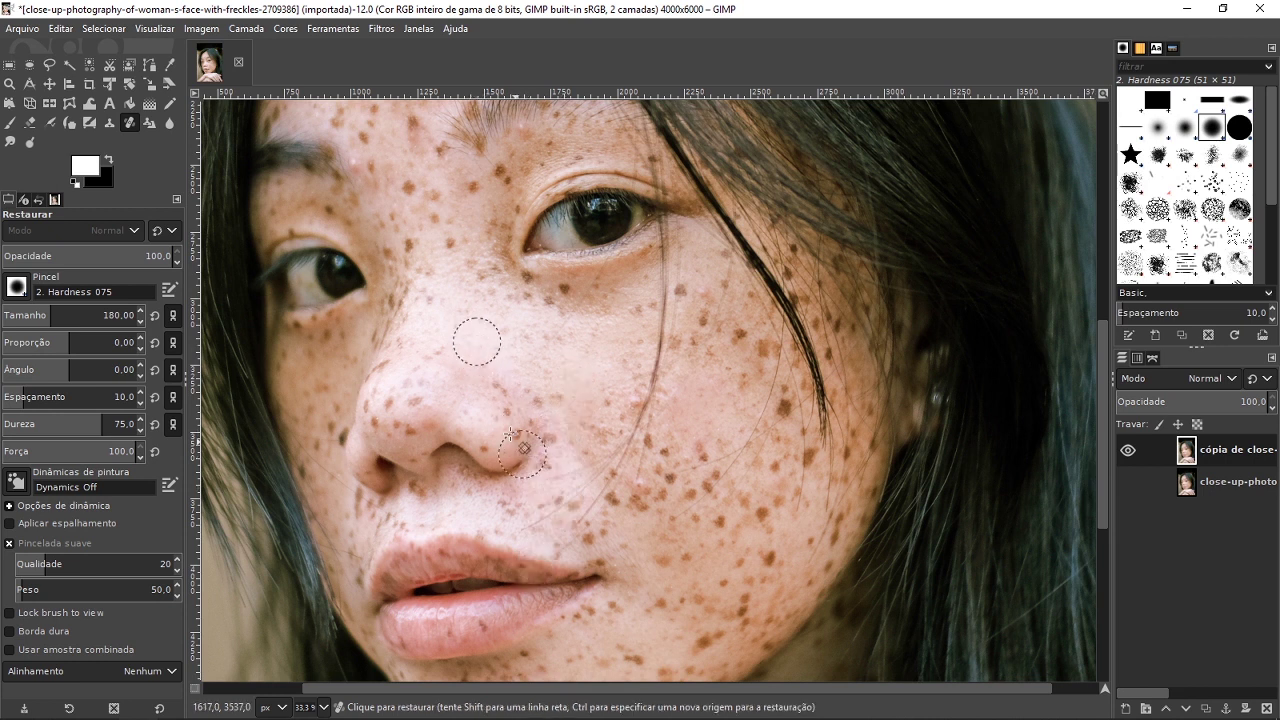
pyautogui.moveTo(552, 368); pyautogui.dragTo(551, 406)
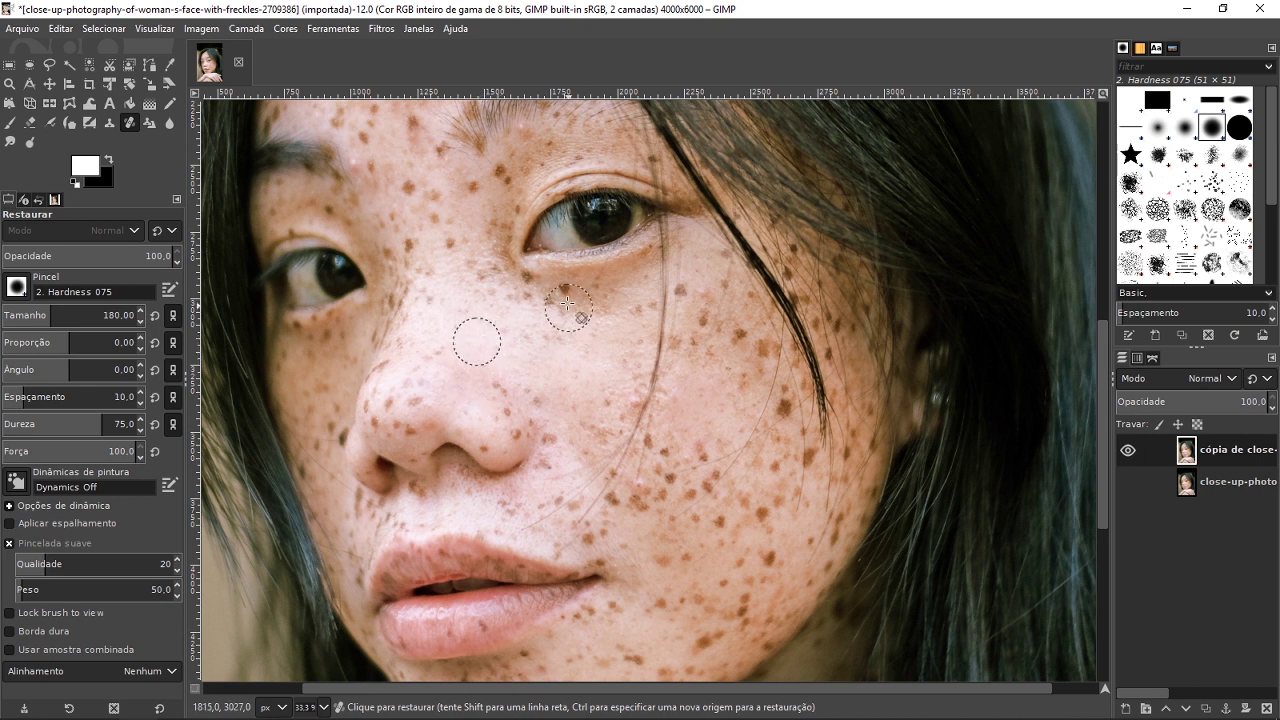
pyautogui.press('[')
pyautogui.press('[')
pyautogui.press('[')
pyautogui.press('[')
pyautogui.press('[')
pyautogui.press('[')
pyautogui.press('[')
pyautogui.press('[')
pyautogui.press('[')
pyautogui.press('[')
pyautogui.press('[')
pyautogui.press('[')
pyautogui.press('[')
pyautogui.press('[')
pyautogui.press('[')
pyautogui.press('[')
pyautogui.press('[')
pyautogui.press('[')
pyautogui.press('[')
pyautogui.press('[')
pyautogui.press('[')
pyautogui.press('[')
pyautogui.press('[')
pyautogui.press('[')
pyautogui.press('[')
pyautogui.scroll(3, 478, 420)
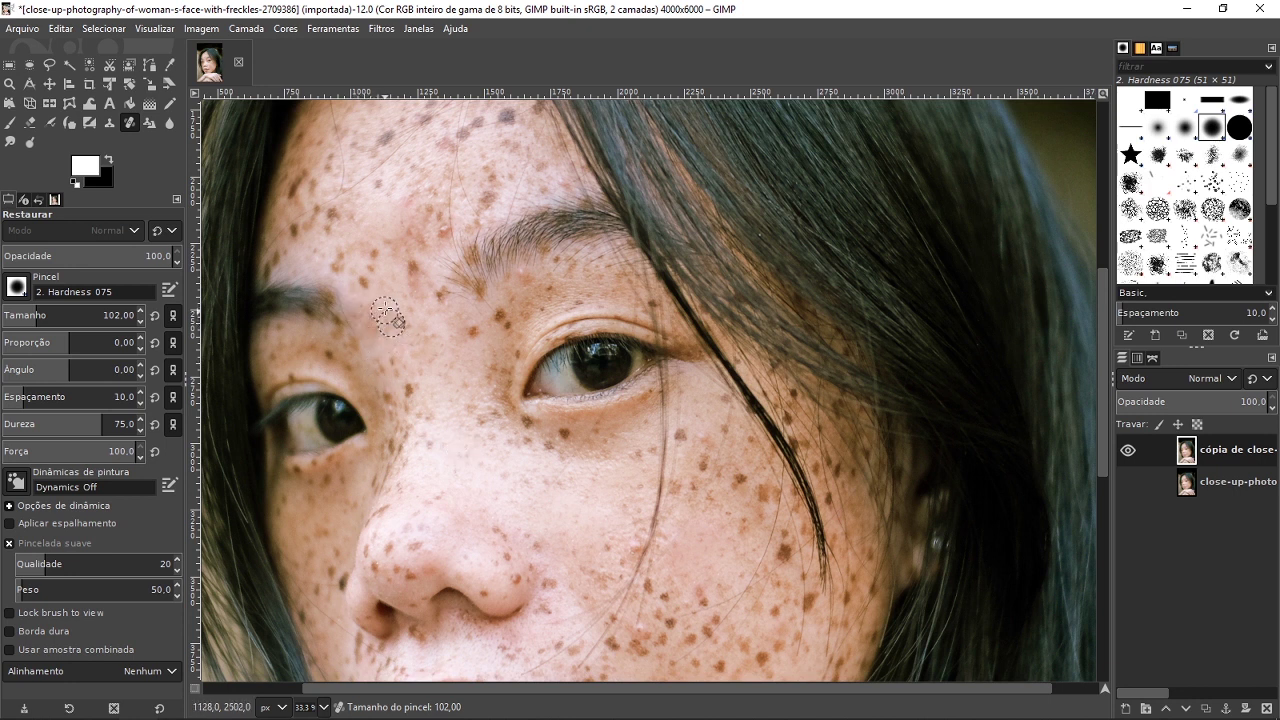
# Step: Heal freckles under the inner eyebrow and beside the inner eye, then zoom out to 25% on the whole face
pyautogui.keyDown('ctrl'); pyautogui.click(384, 290); pyautogui.keyUp('ctrl')
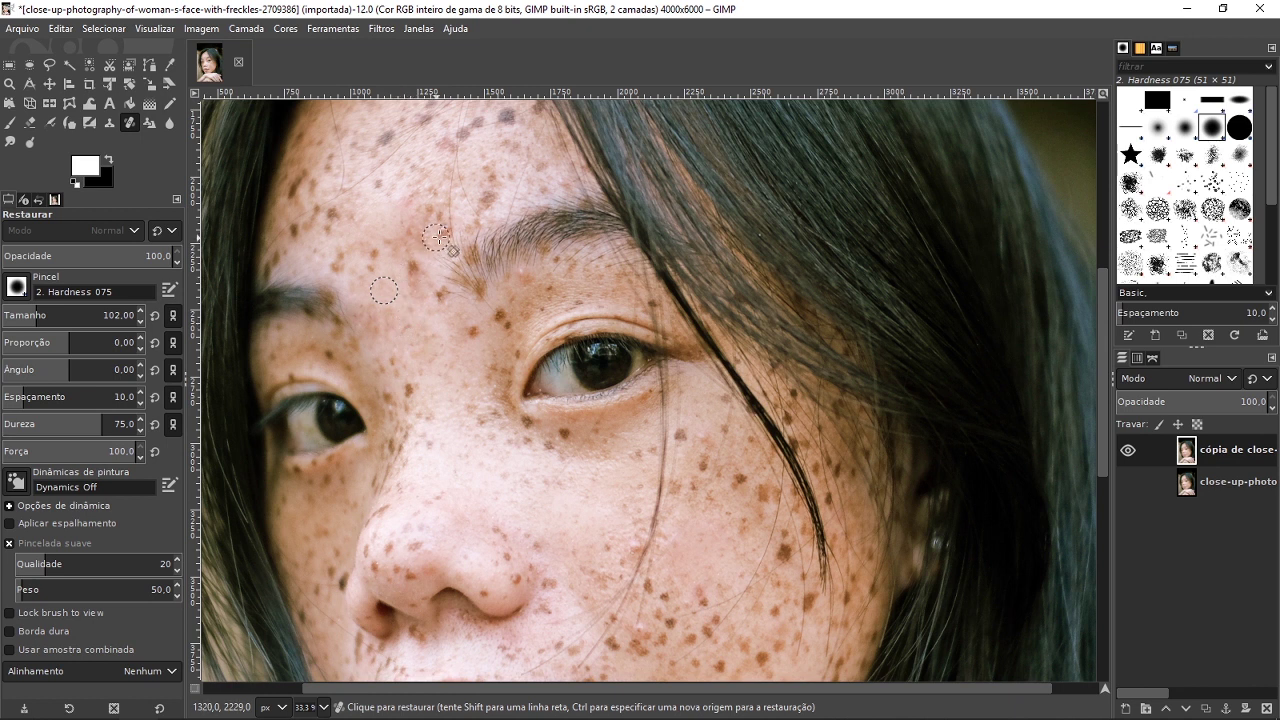
pyautogui.keyDown('ctrl'); pyautogui.scroll(2, 512, 295); pyautogui.keyUp('ctrl')
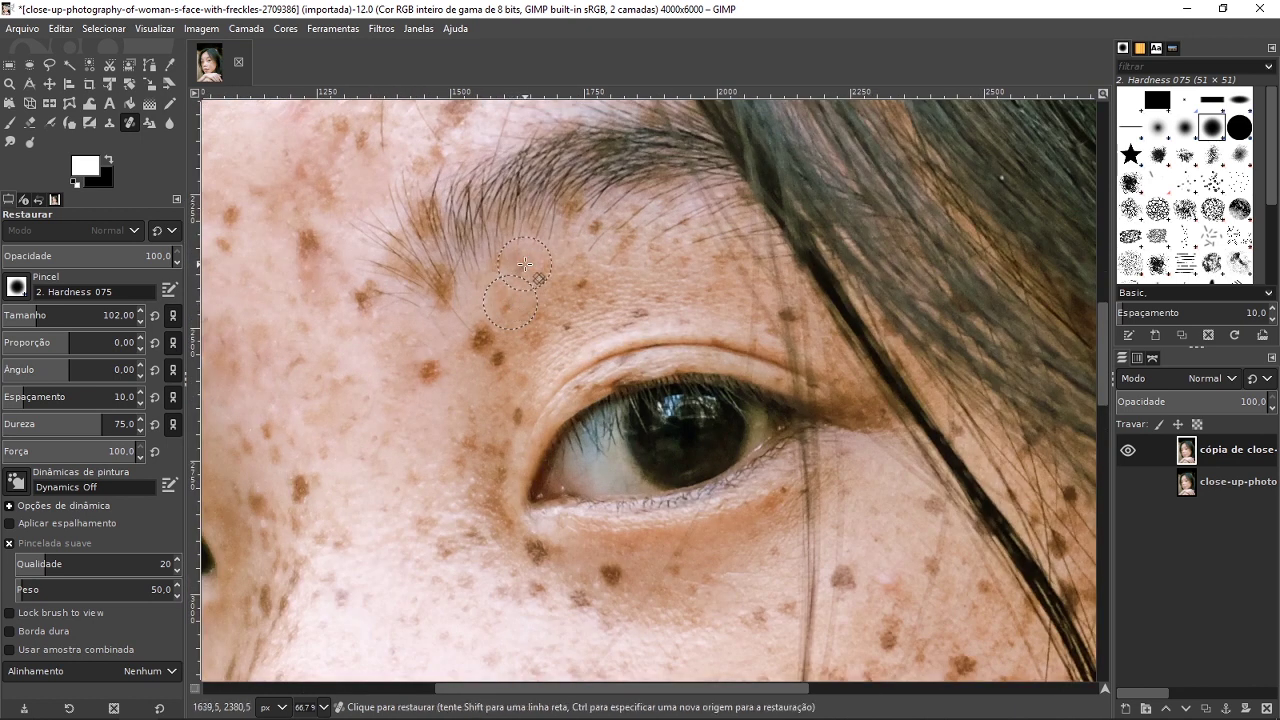
pyautogui.keyDown('ctrl'); pyautogui.click(439, 423); pyautogui.keyUp('ctrl')
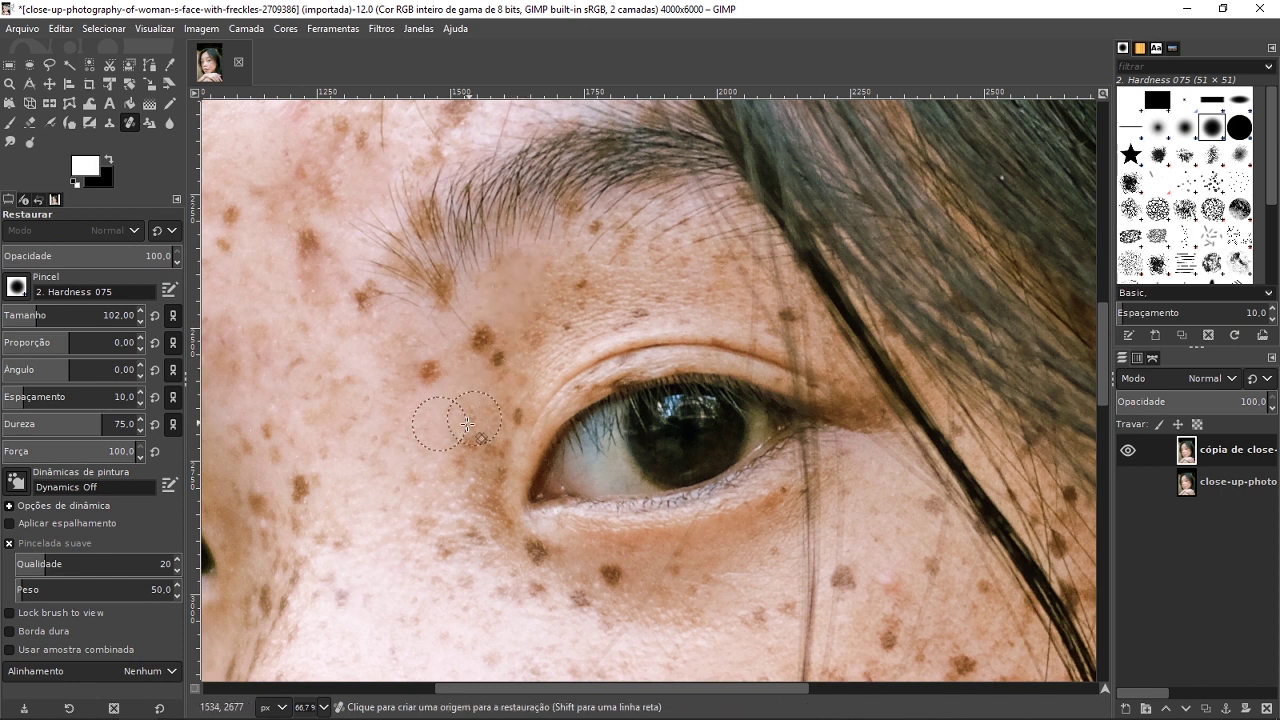
pyautogui.keyDown('ctrl'); pyautogui.scroll(-3, 507, 521); pyautogui.keyUp('ctrl')
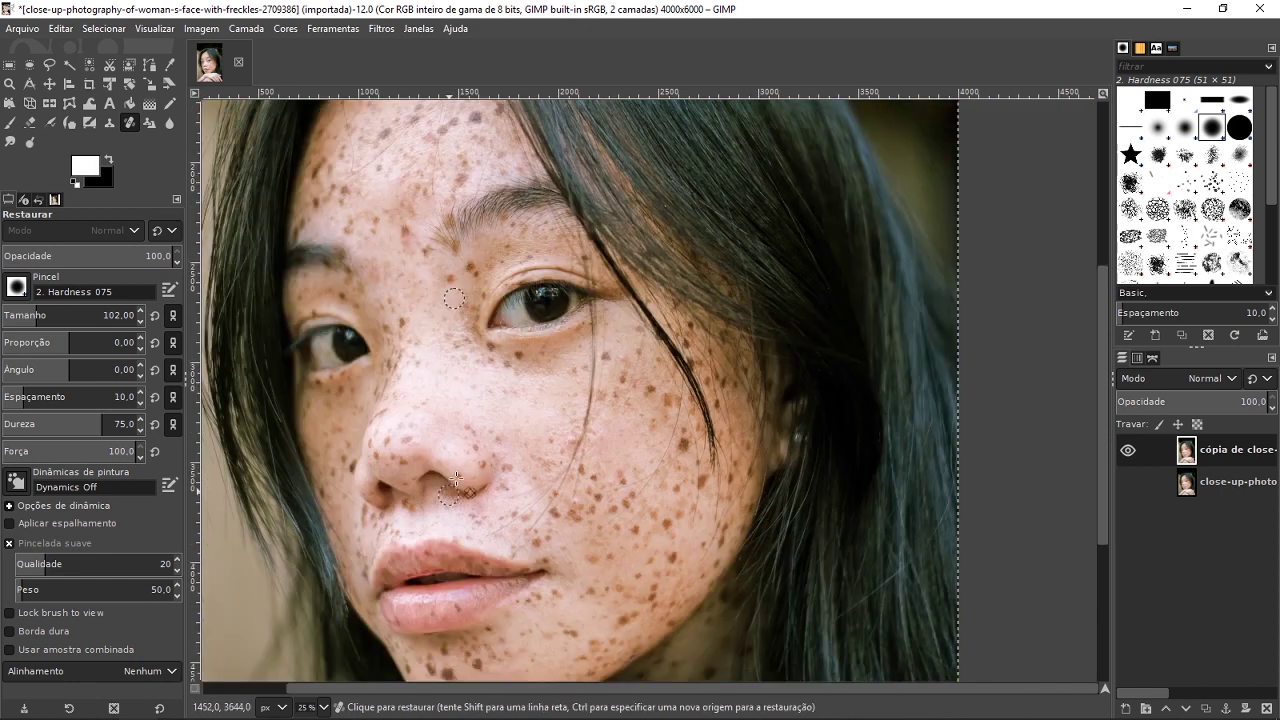
pyautogui.moveTo(457, 514)
pyautogui.mouseDown()
pyautogui.moveTo(557, 462)
pyautogui.moveTo(540, 472)
pyautogui.mouseUp()
# Step: Compare the retouched copy against the original by toggling layer visibility, then return to the Heal tool
pyautogui.press('r')
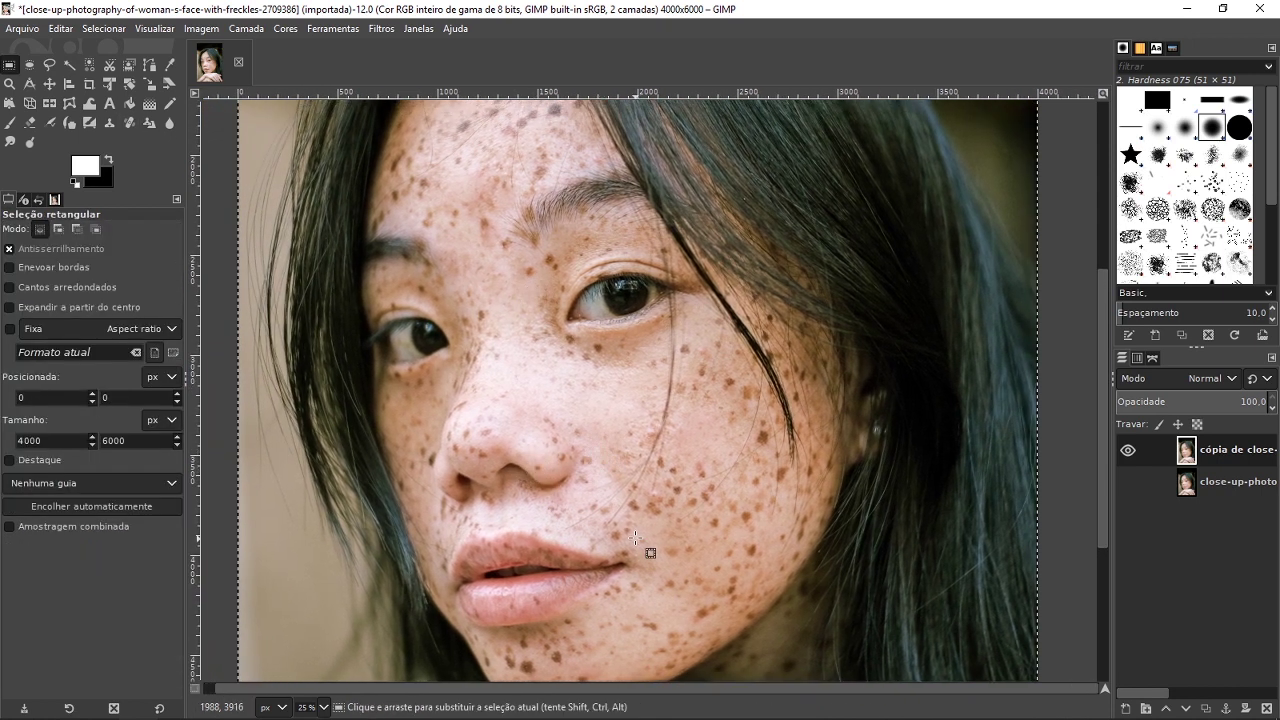
pyautogui.moveTo(637, 536); pyautogui.dragTo(621, 533)
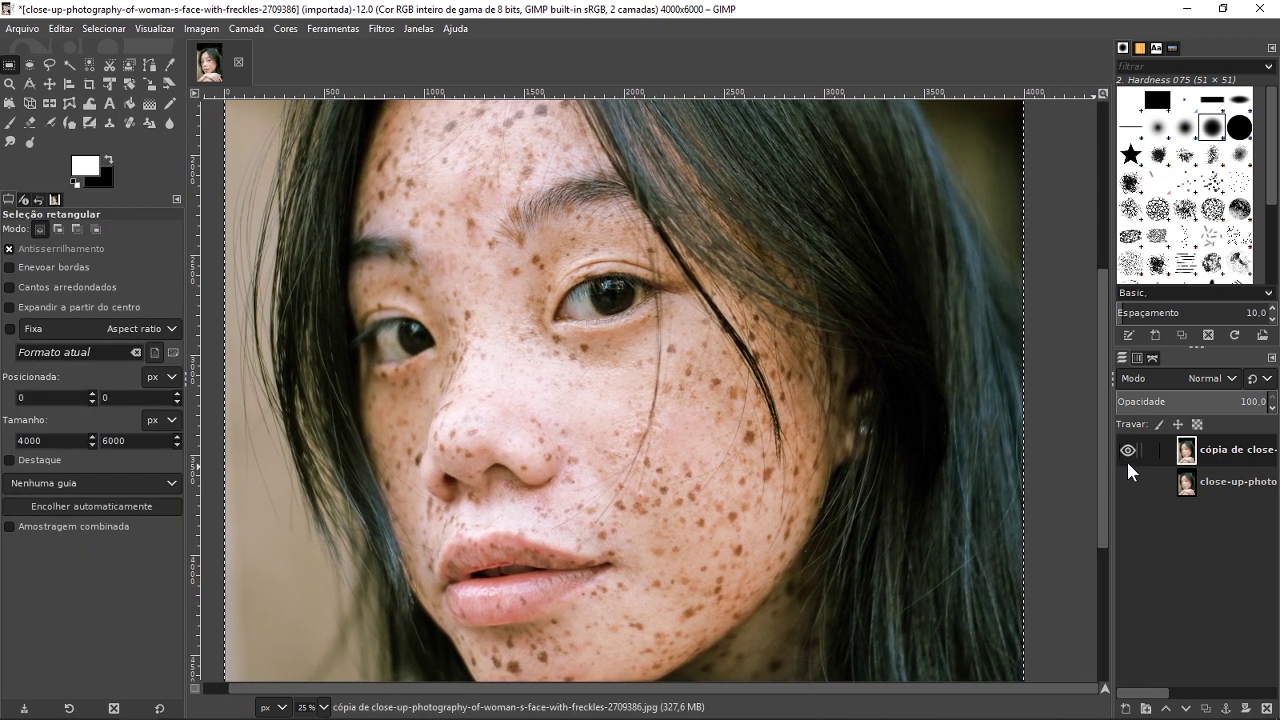
pyautogui.click(1128, 482)
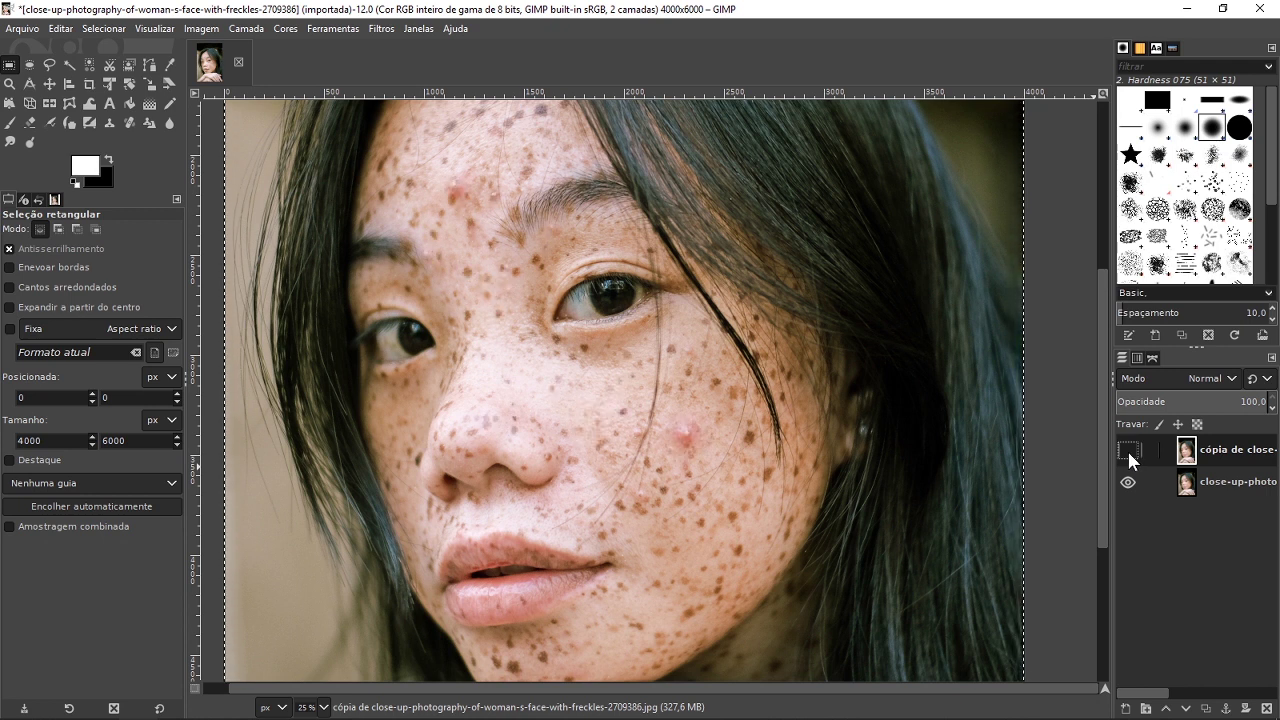
pyautogui.click(1127, 449)
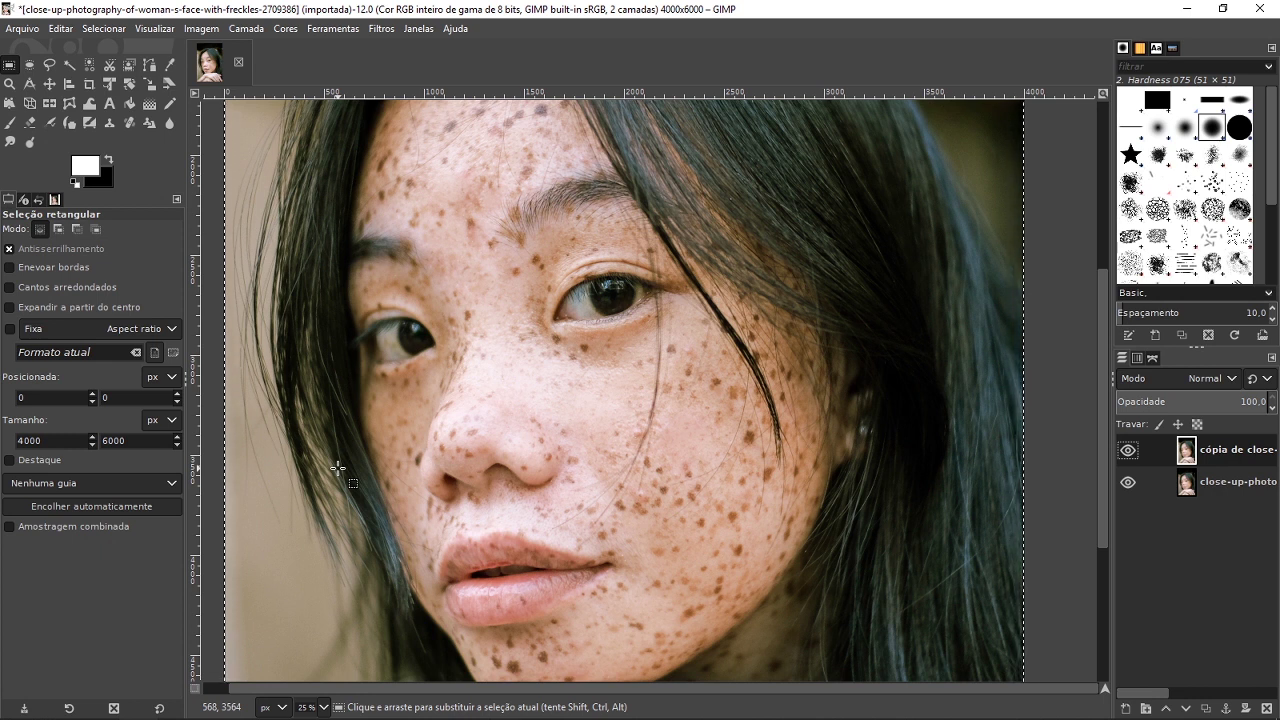
pyautogui.click(129, 123)
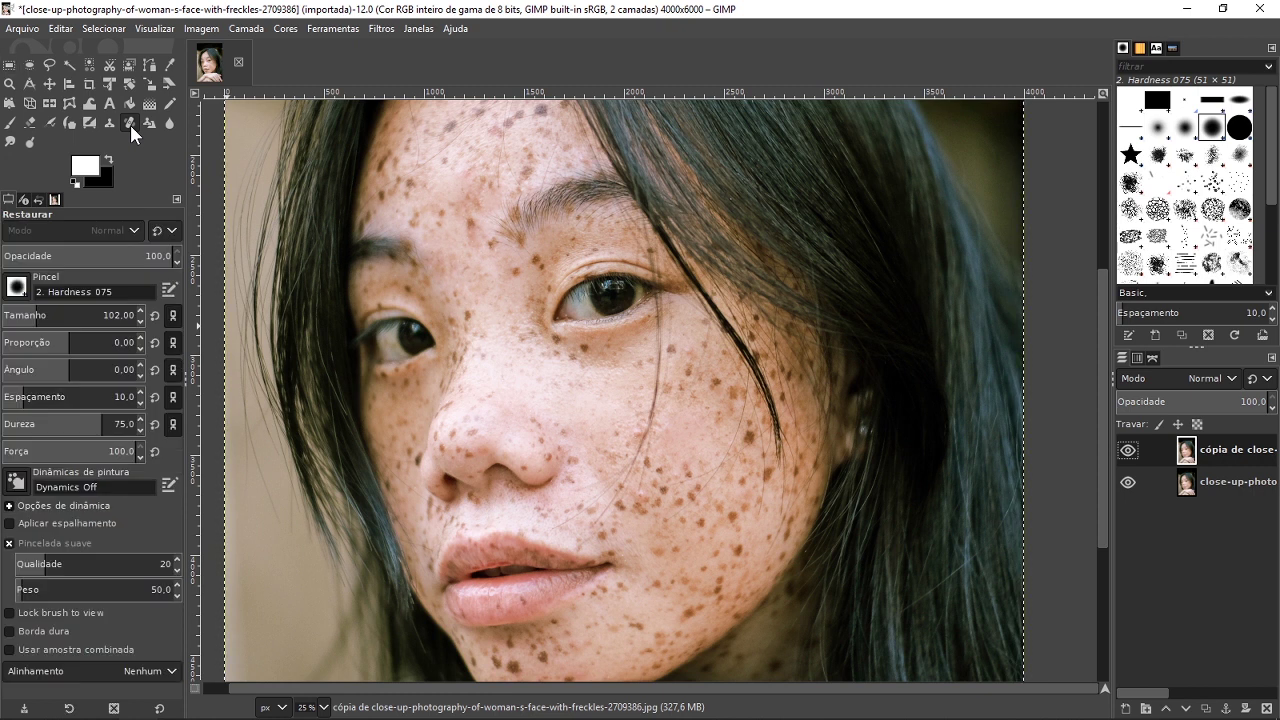